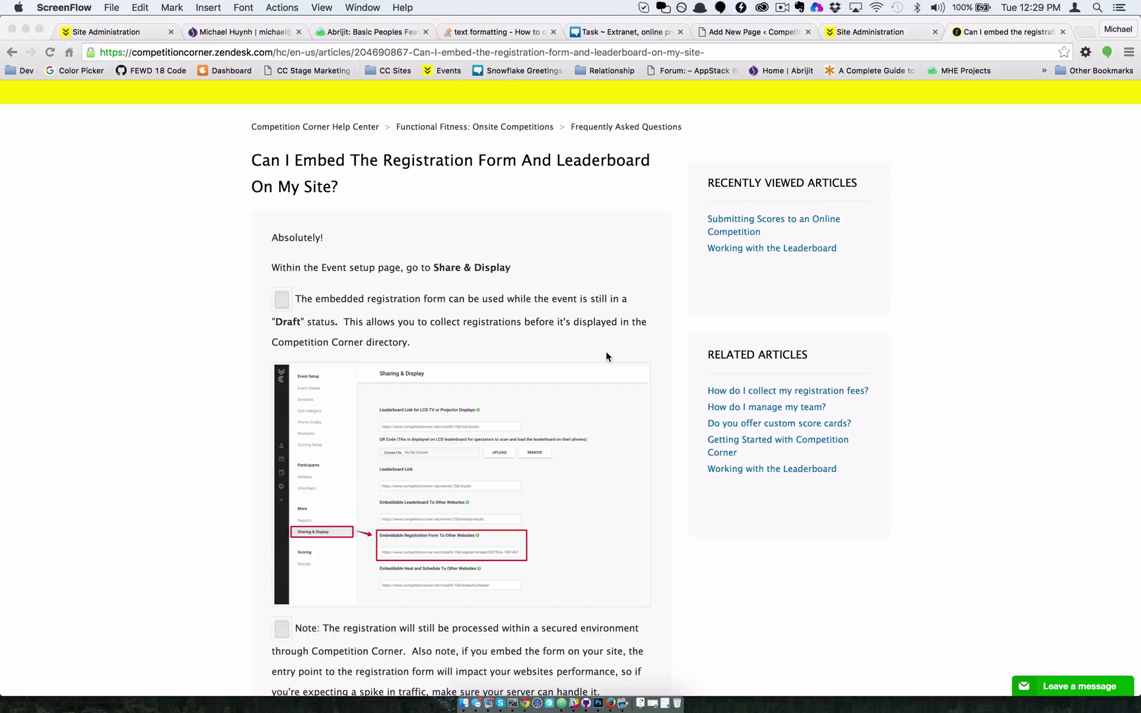
Scroll the 'Can I Embed The Registration Form' help article to its iframe embed code
scroll(606, 353, "up", 2)
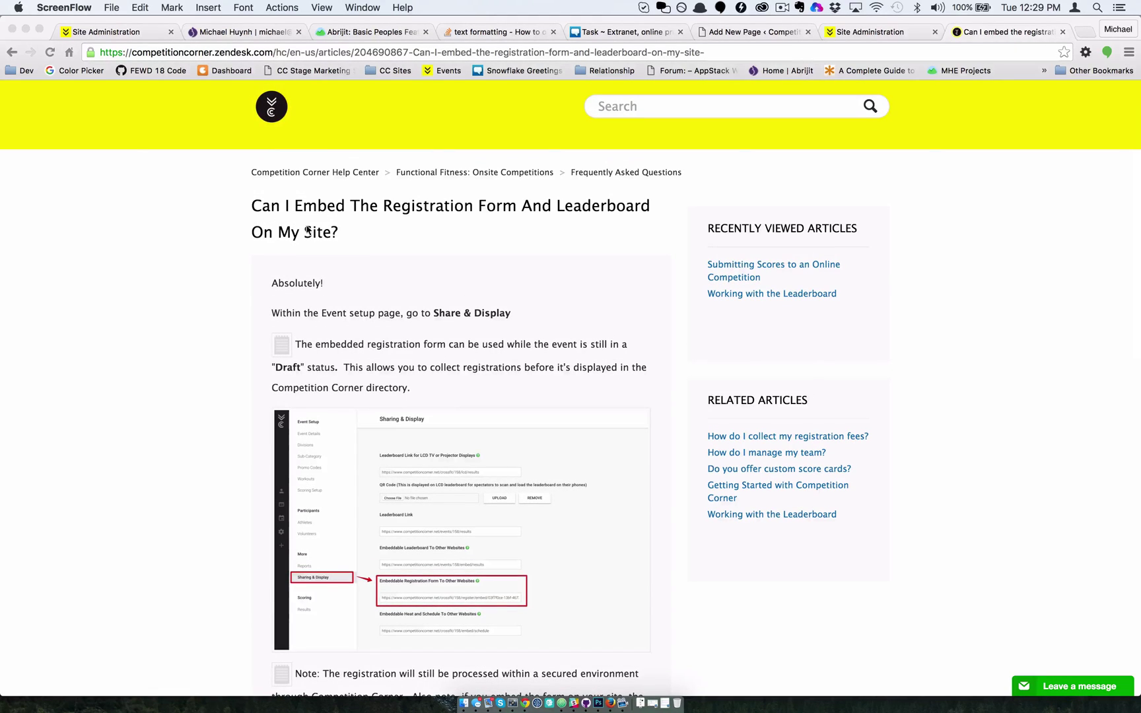
scroll(390, 271, "down", 5)
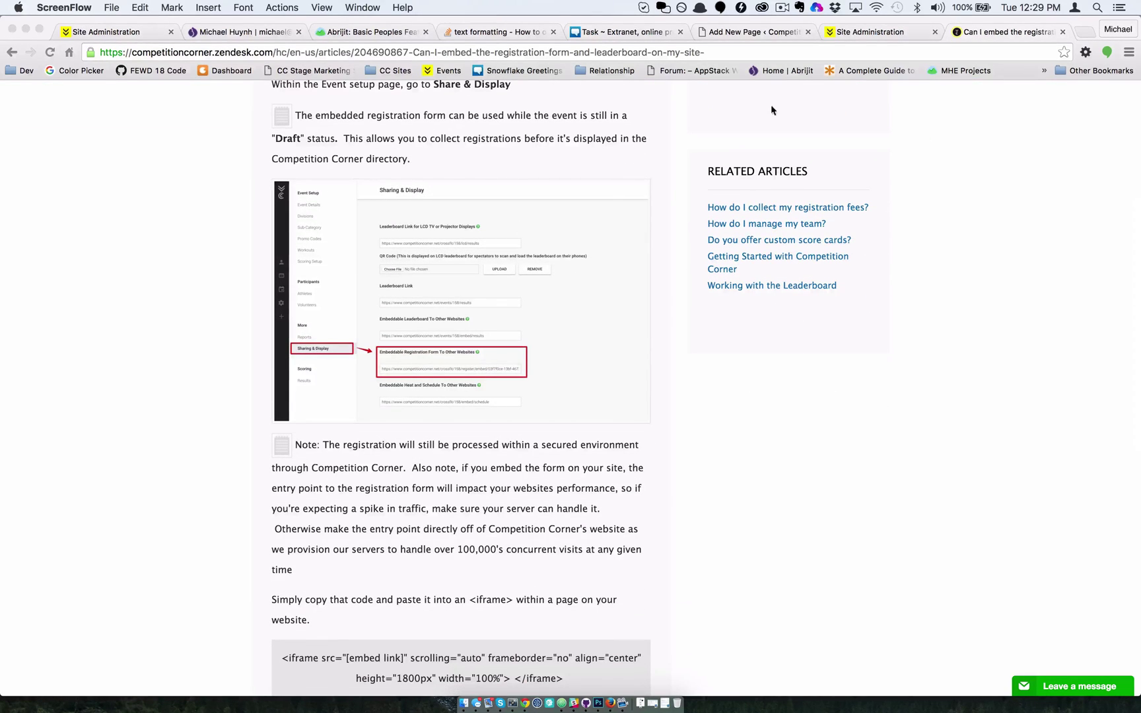
Title the new WordPress page 'Registration Form' and place the cursor in its empty content editor
left_click(764, 31)
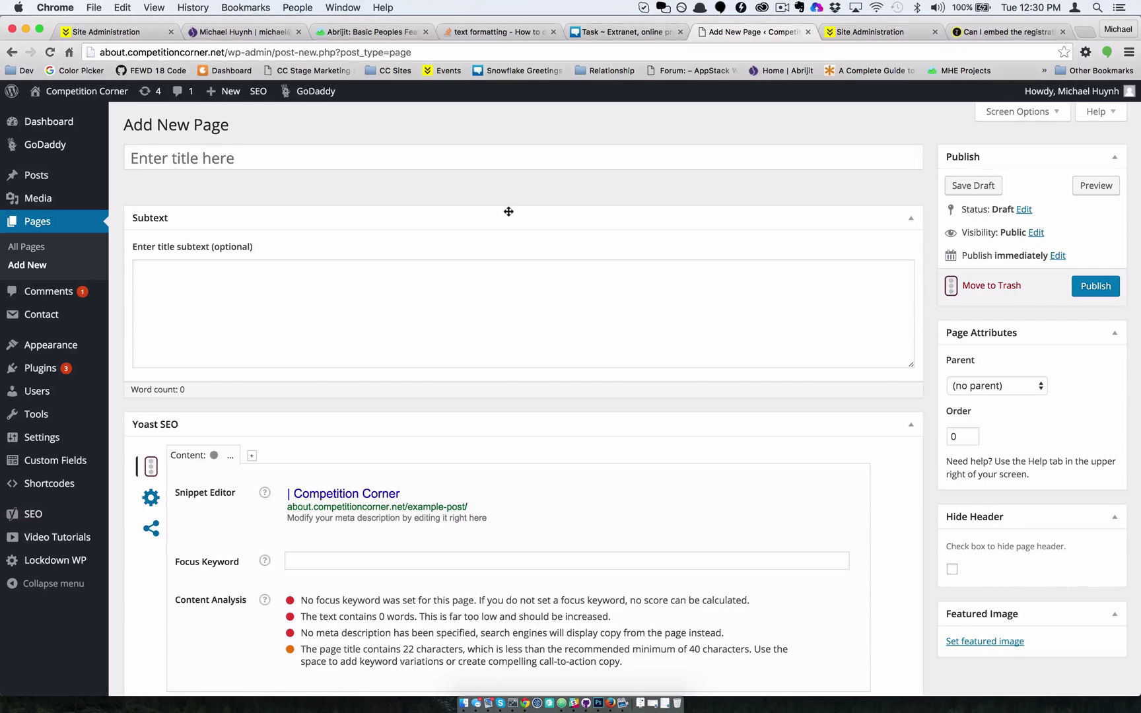
left_click(442, 163)
type("Registration Form")
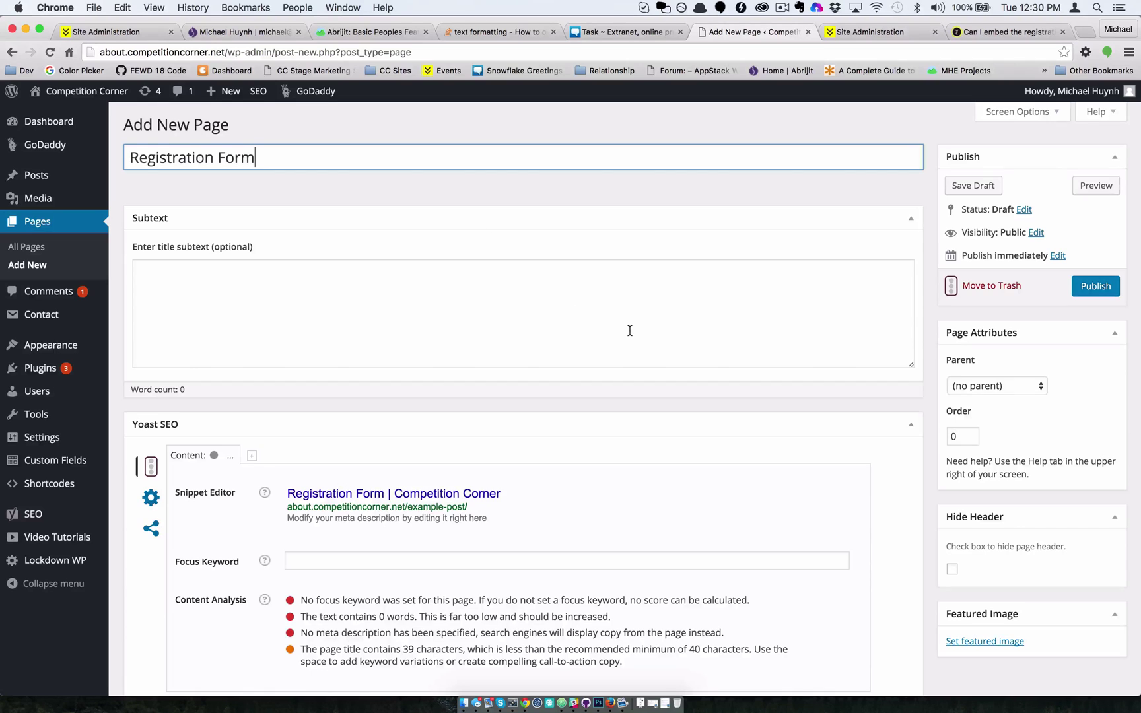
scroll(716, 306, "down", 5)
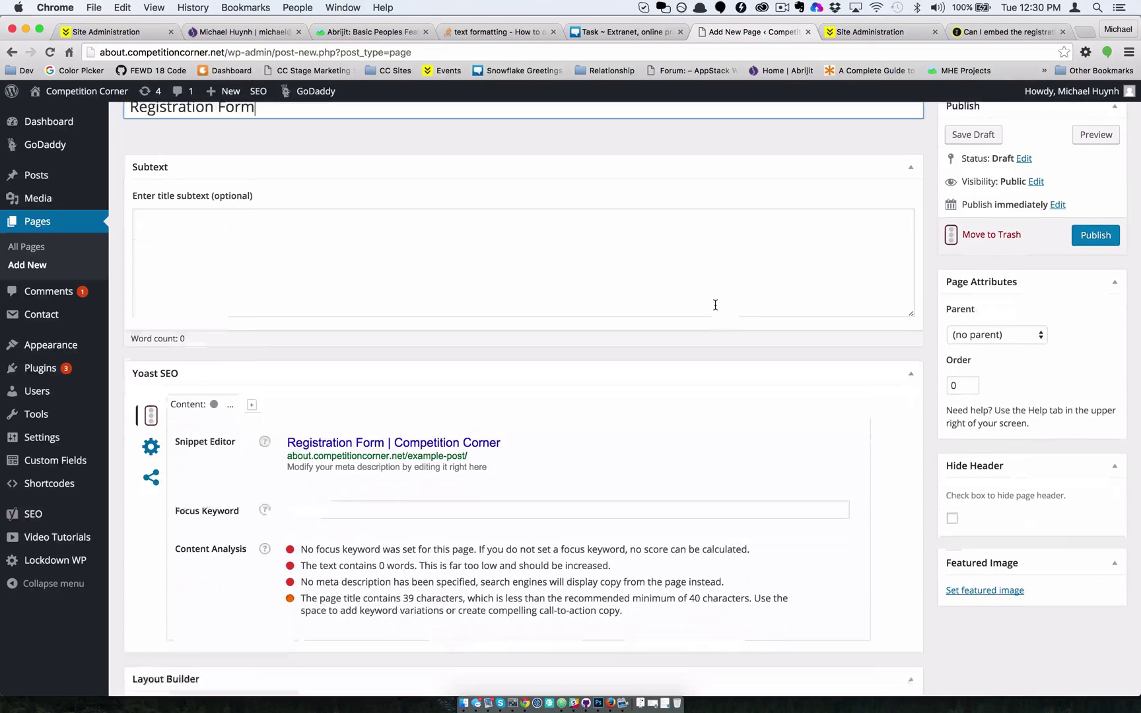
scroll(715, 306, "down", 1)
left_click(565, 582)
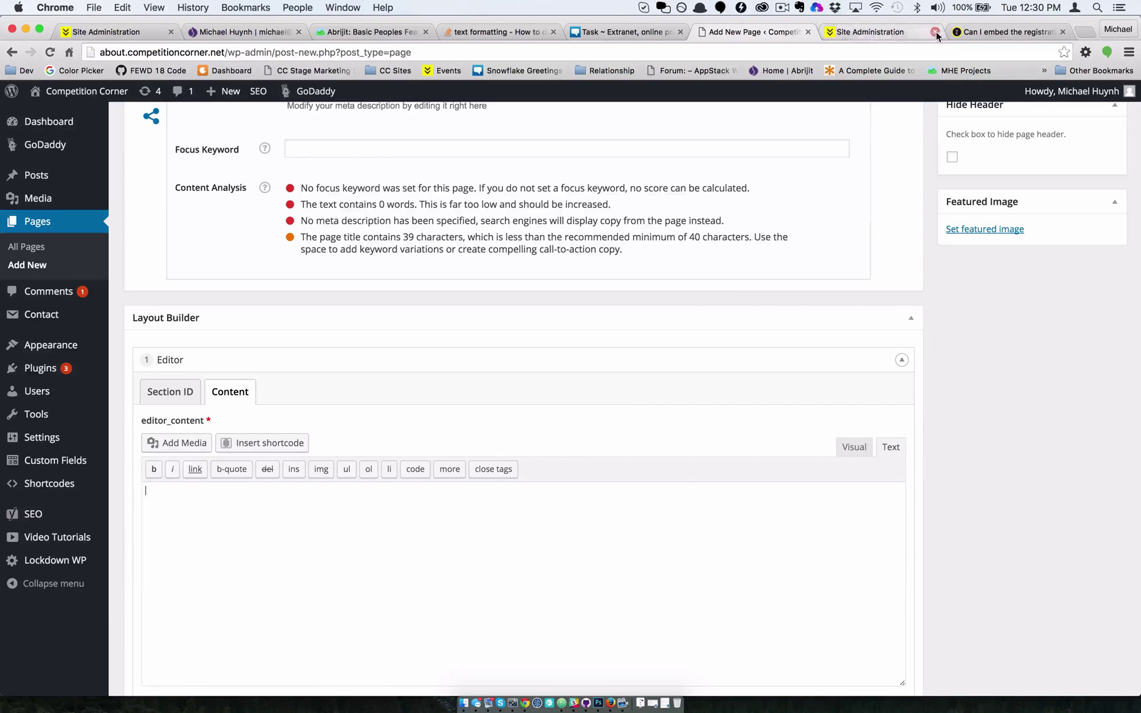
Paste the article's sample iframe code into the page's Text editor and select its '[embed link]' placeholder
left_click(1006, 32)
scroll(365, 386, "down", 3)
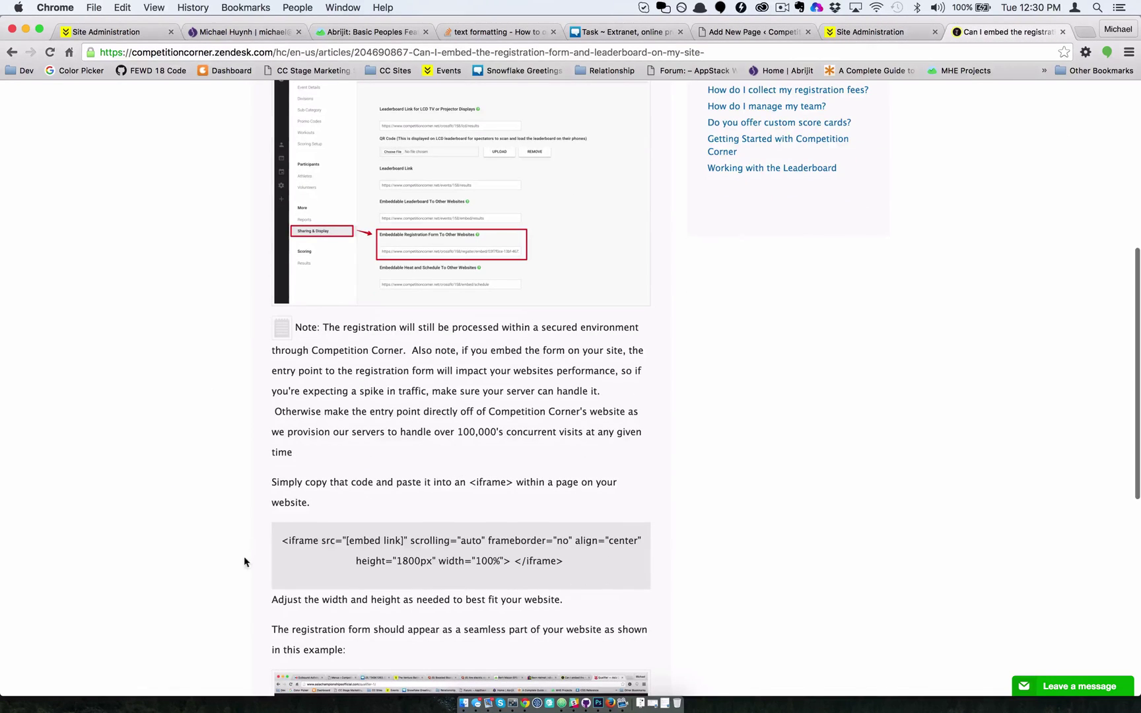
left_click_drag(281, 542, 567, 550)
key("super+c")
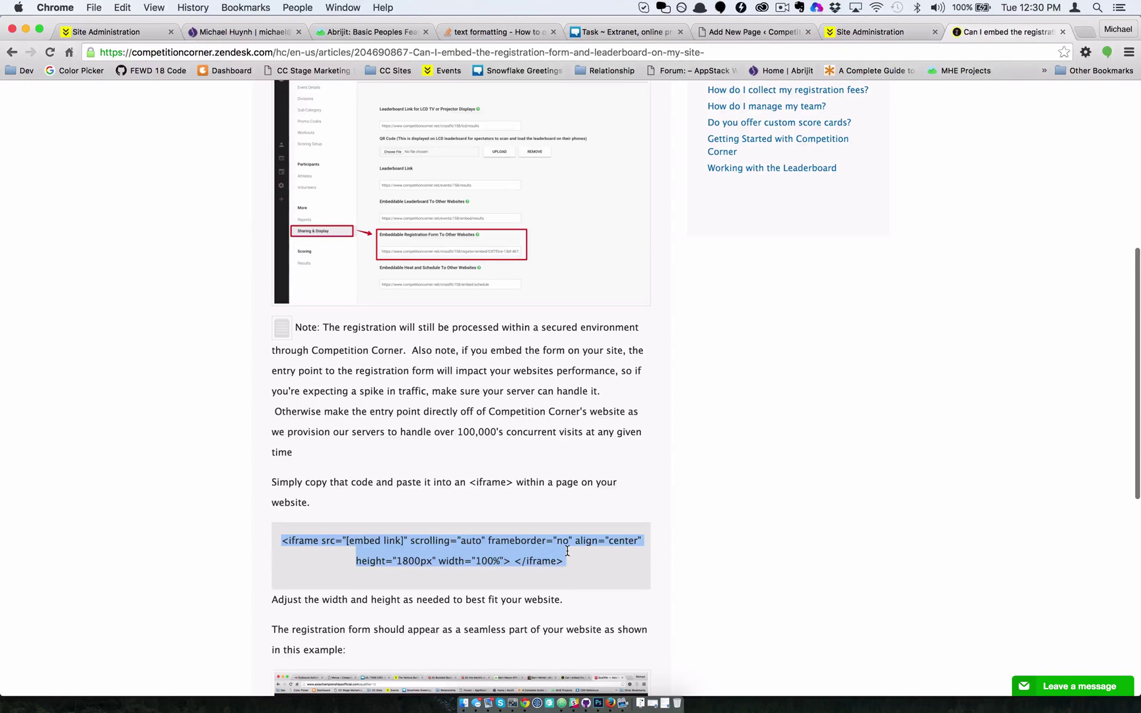
left_click(776, 29)
left_click(286, 554)
key("super+v")
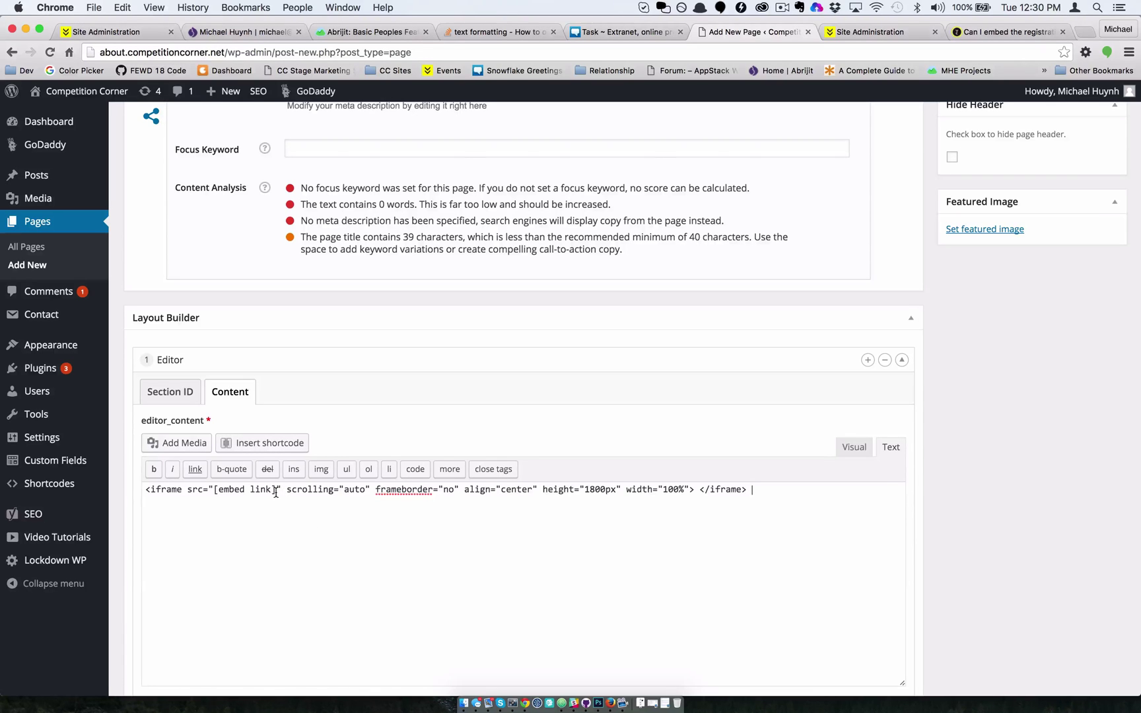
left_click_drag(276, 492, 218, 492)
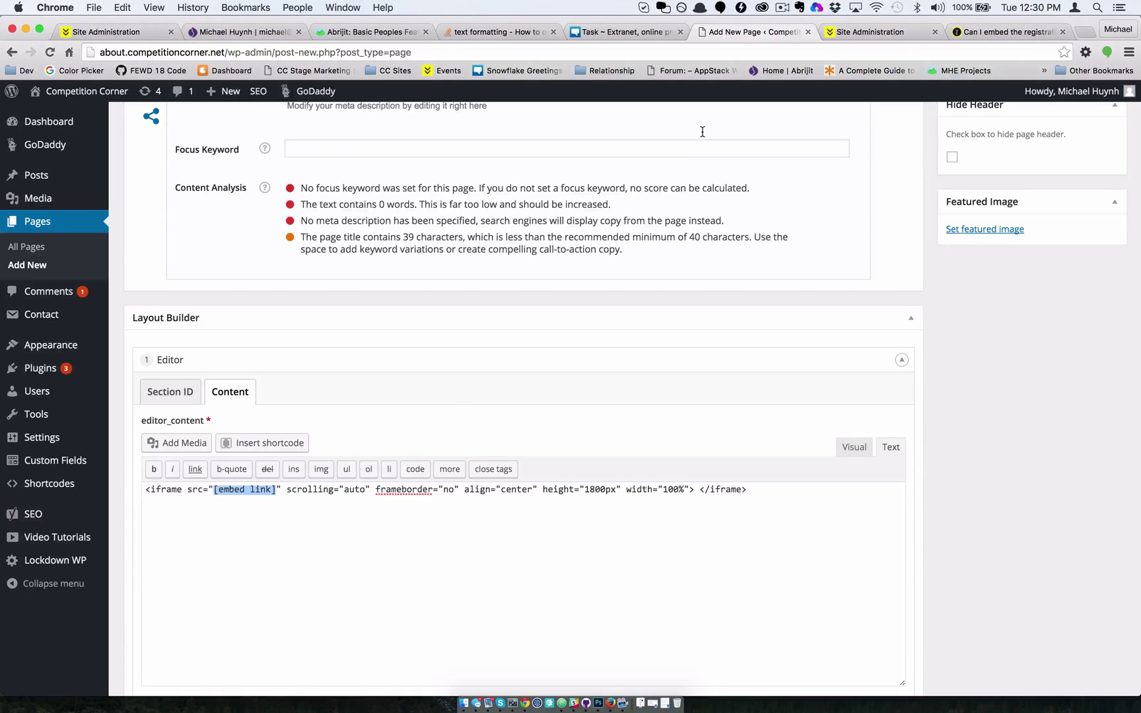
Copy the Embeddable Registration Form link from Competition Corner's Sharing & Display settings
left_click(883, 32)
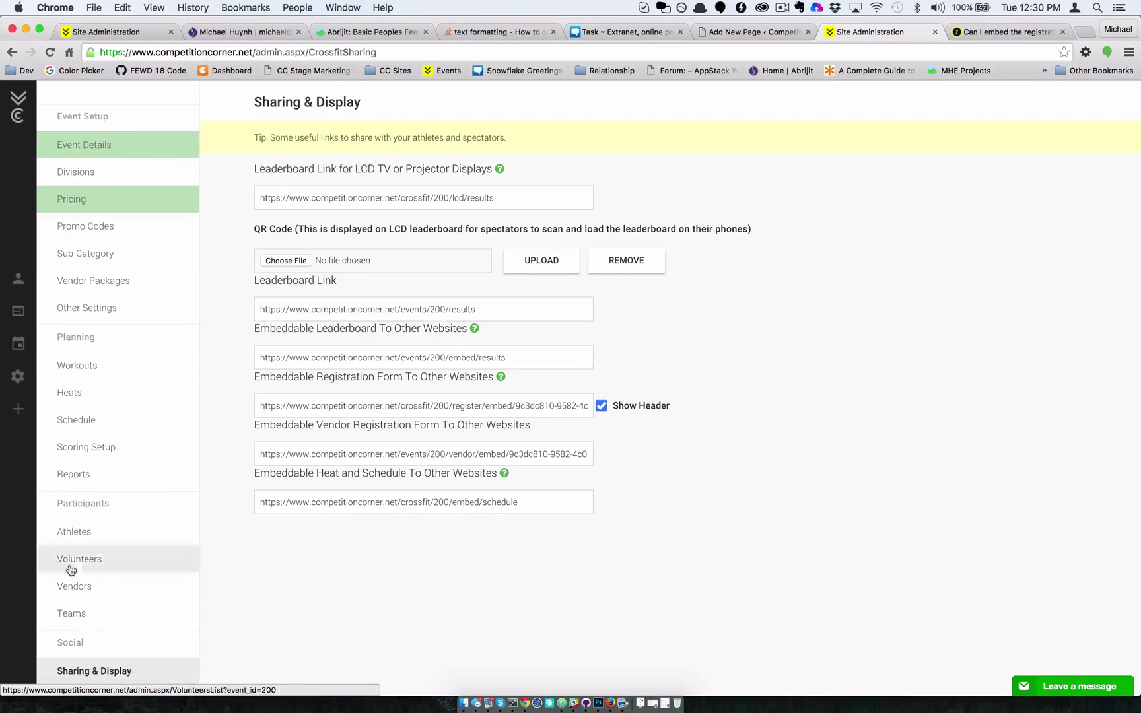
scroll(89, 653, "down", 2)
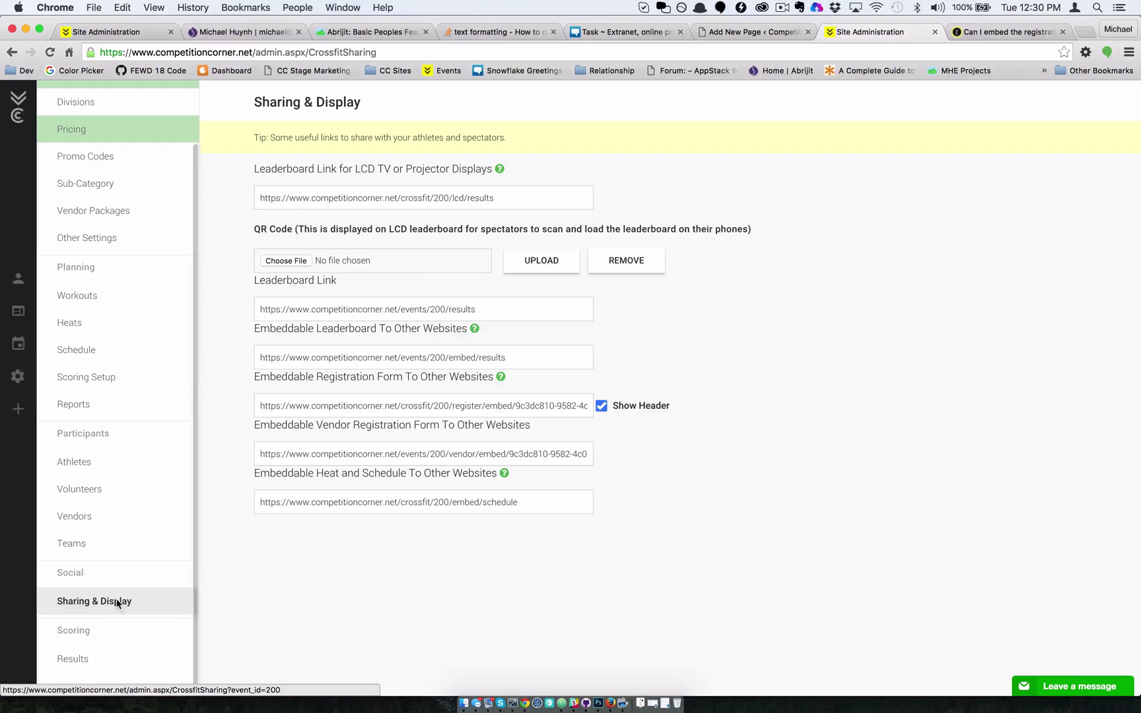
left_click(309, 449)
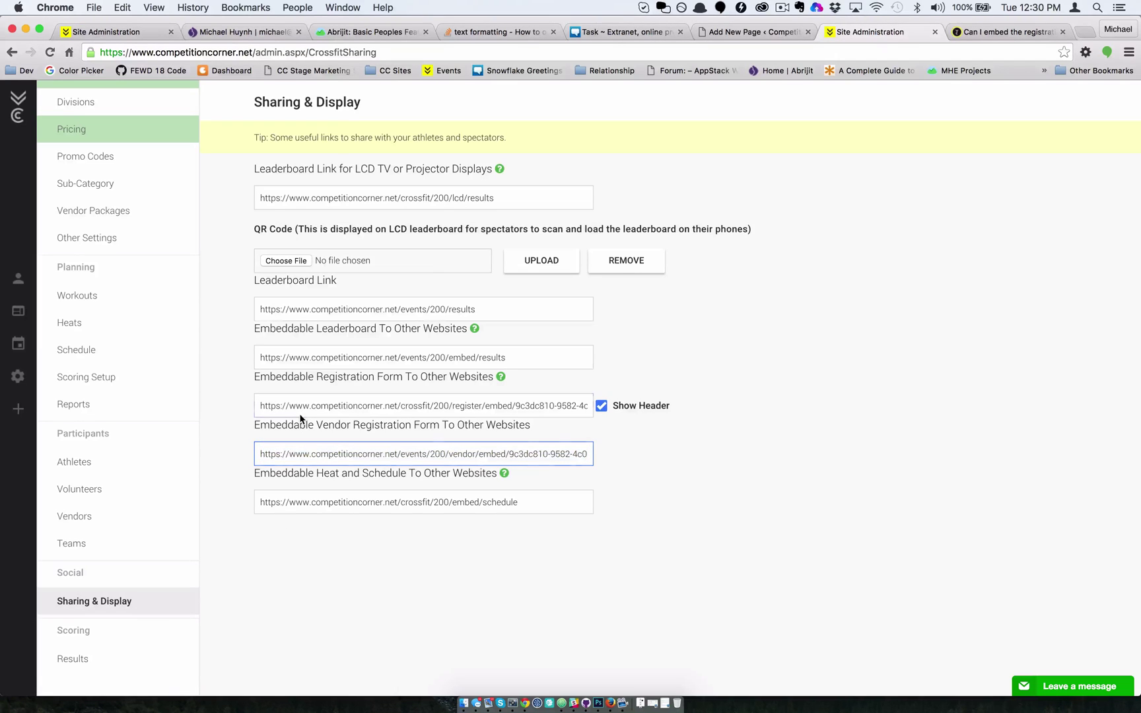
left_click(300, 415)
left_click(278, 360)
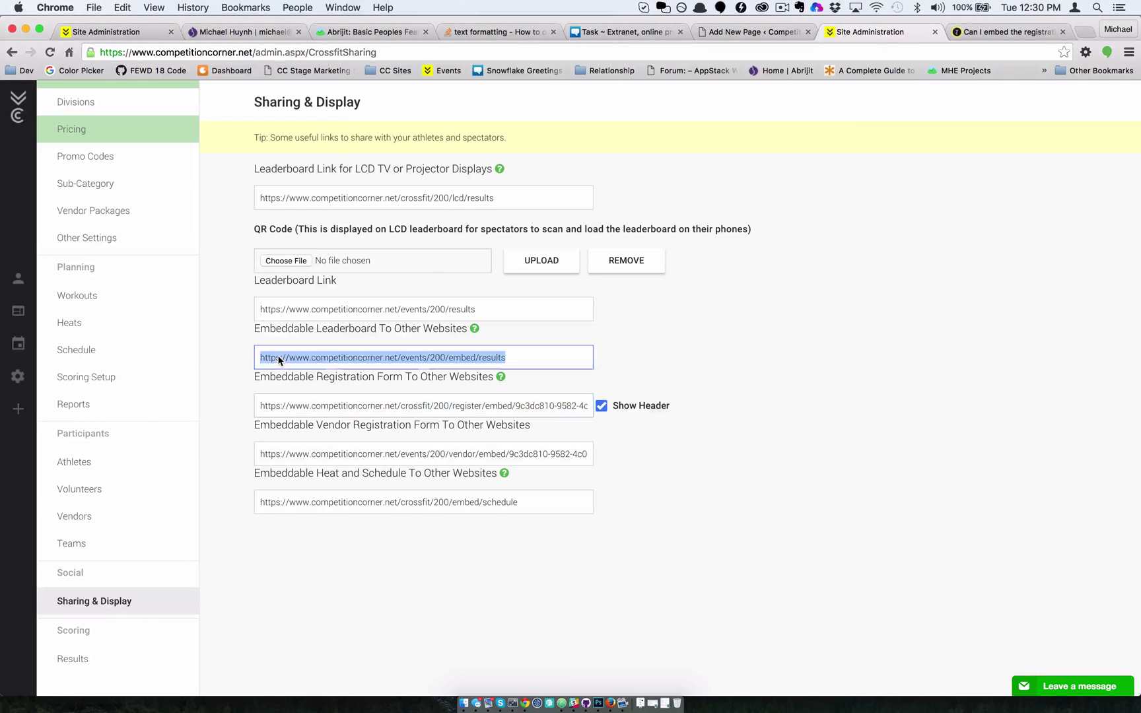
left_click(261, 405)
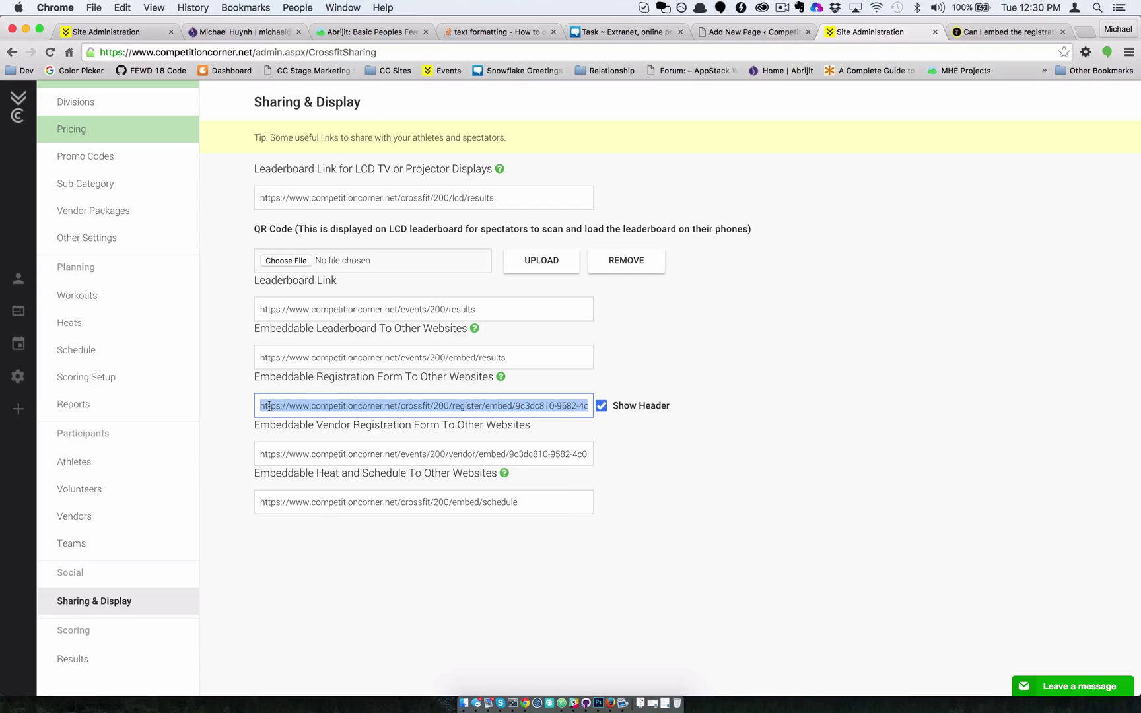
right_click(268, 406)
left_click(302, 433)
Replace the '[embed link]' placeholder with the copied registration form link and publish the page
left_click(768, 33)
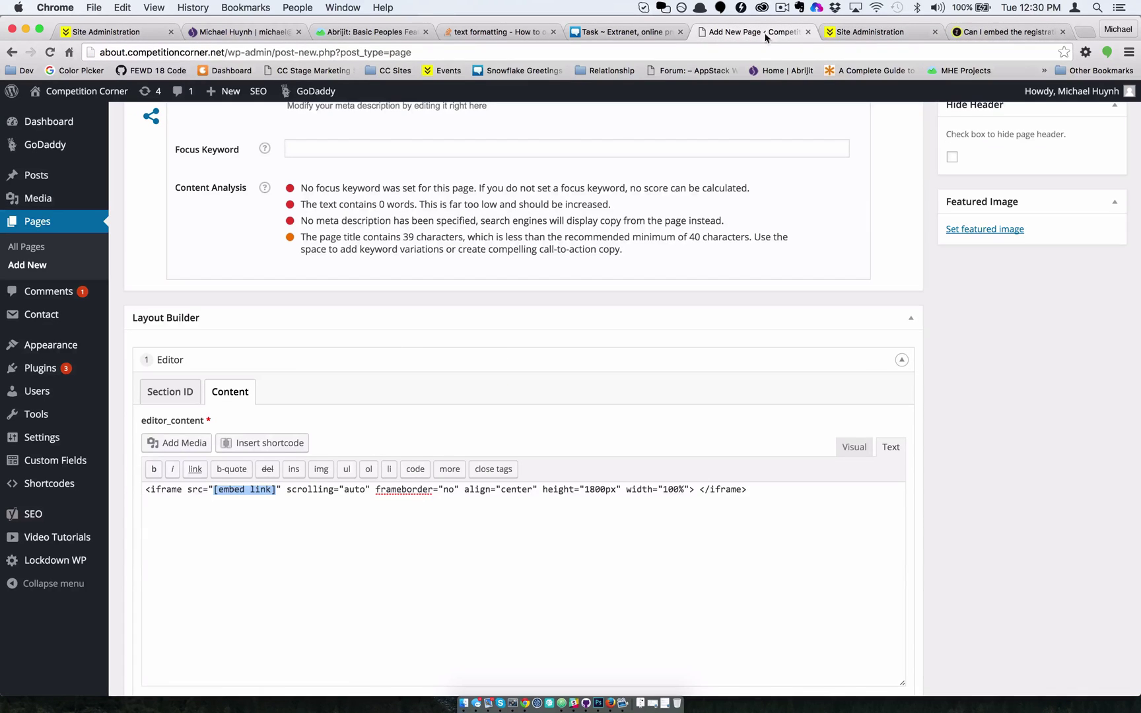
right_click(234, 488)
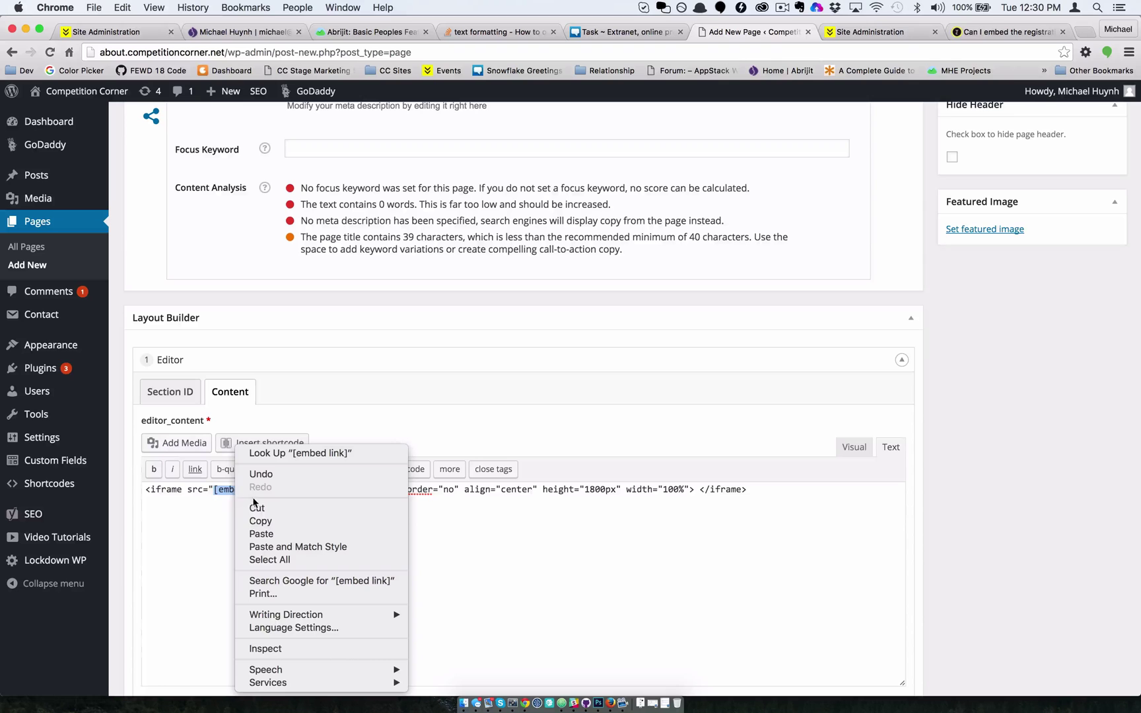
left_click(261, 533)
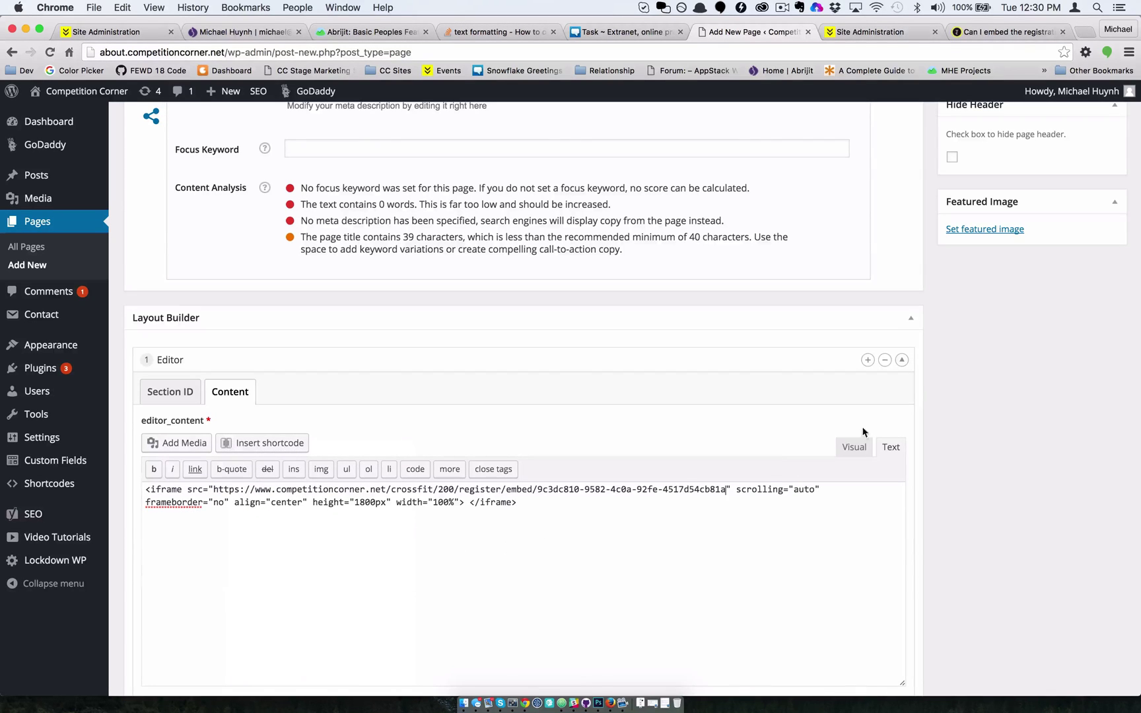
scroll(906, 404, "up", 10)
left_click(1095, 288)
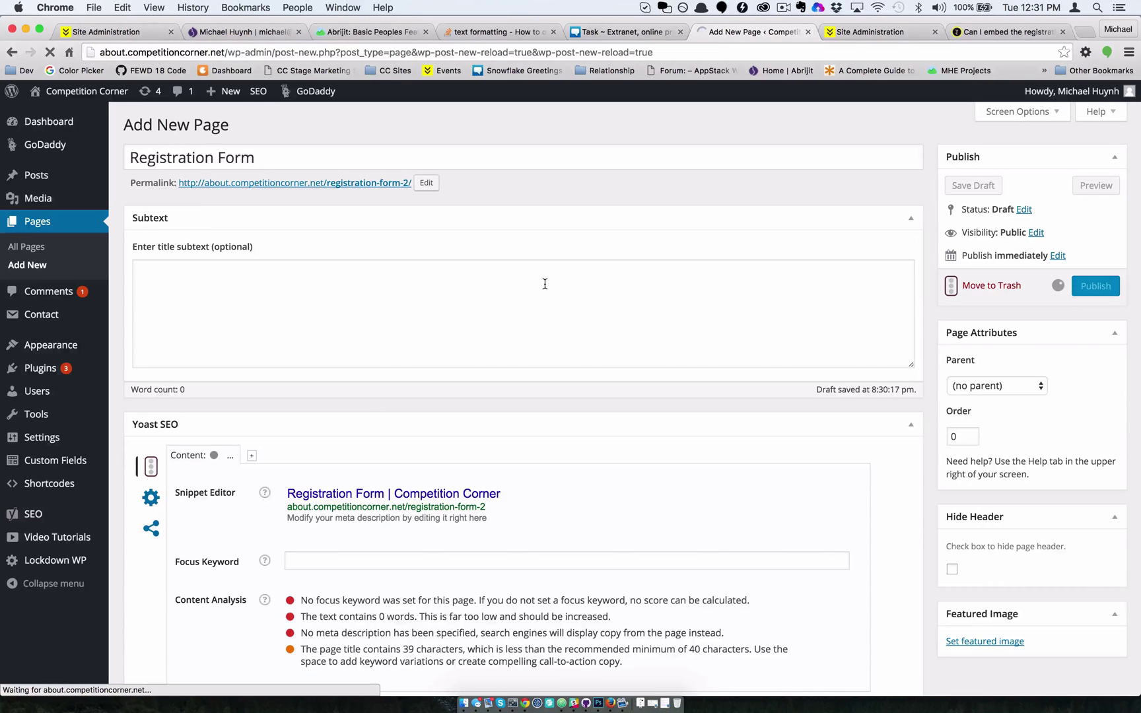
left_click(228, 157)
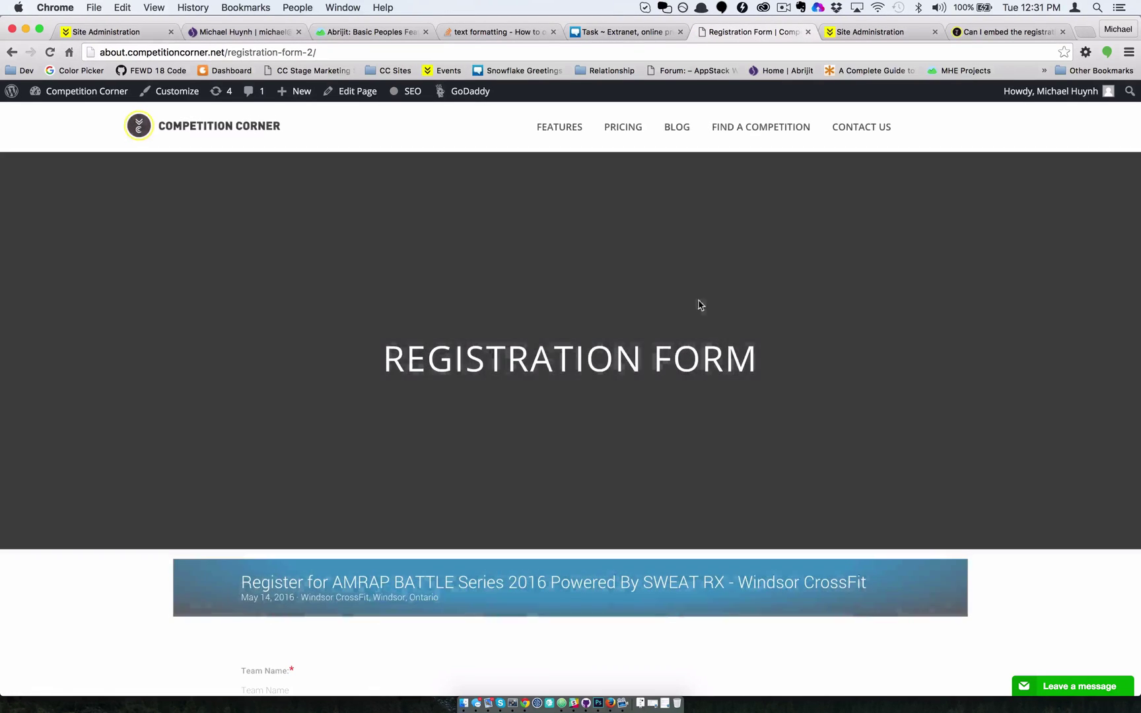
scroll(705, 305, "down", 3)
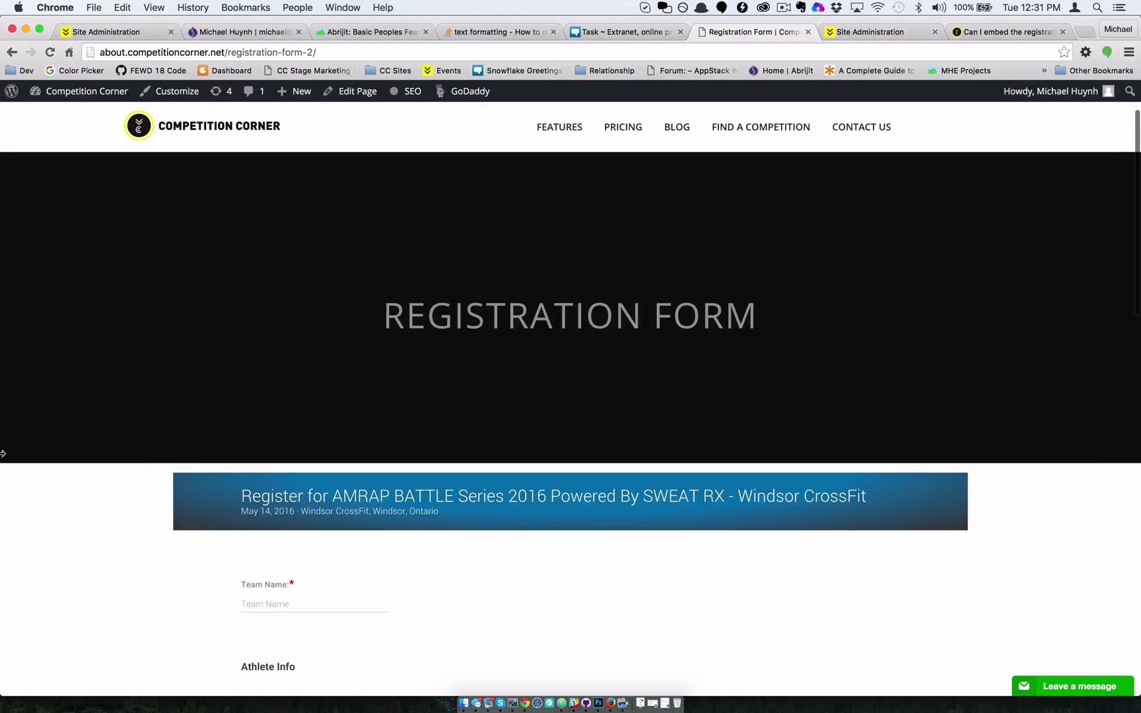
scroll(2, 531, "down", 5)
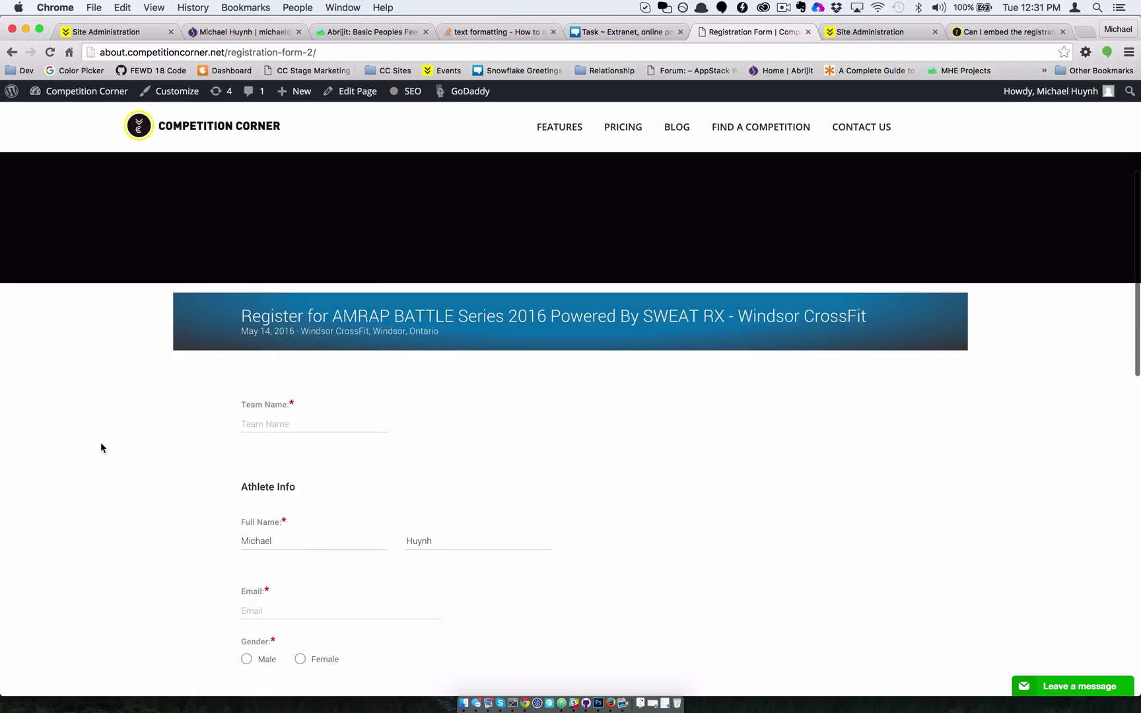
scroll(101, 448, "down", 4)
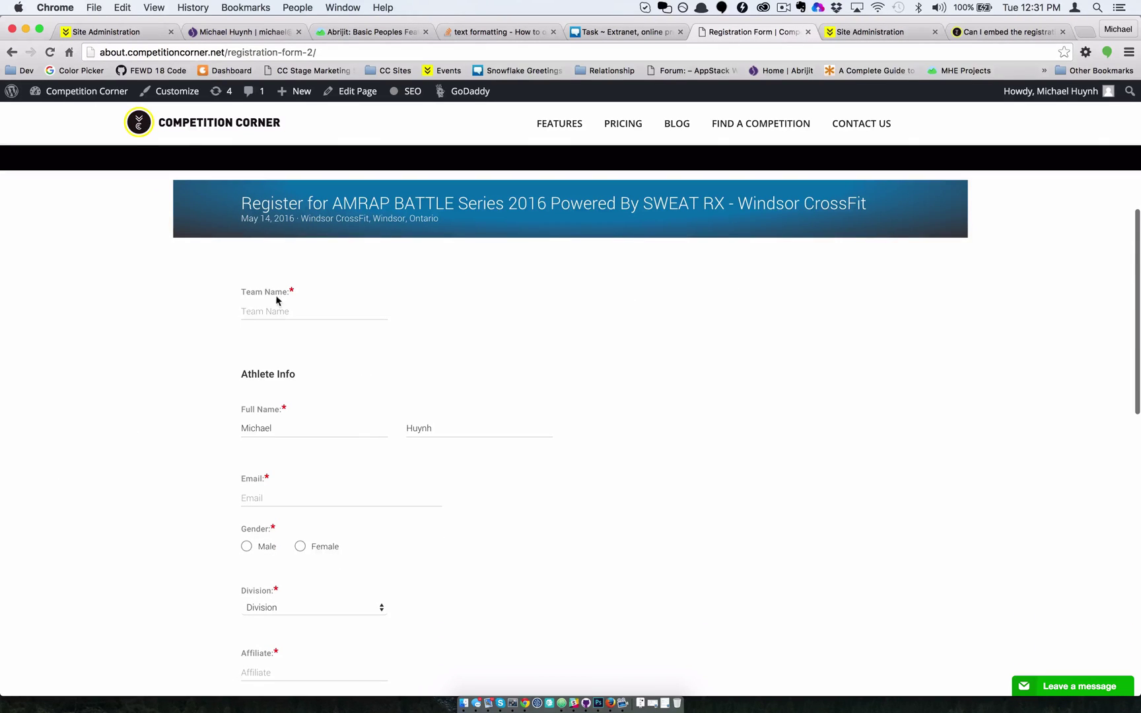
scroll(224, 377, "down", 1)
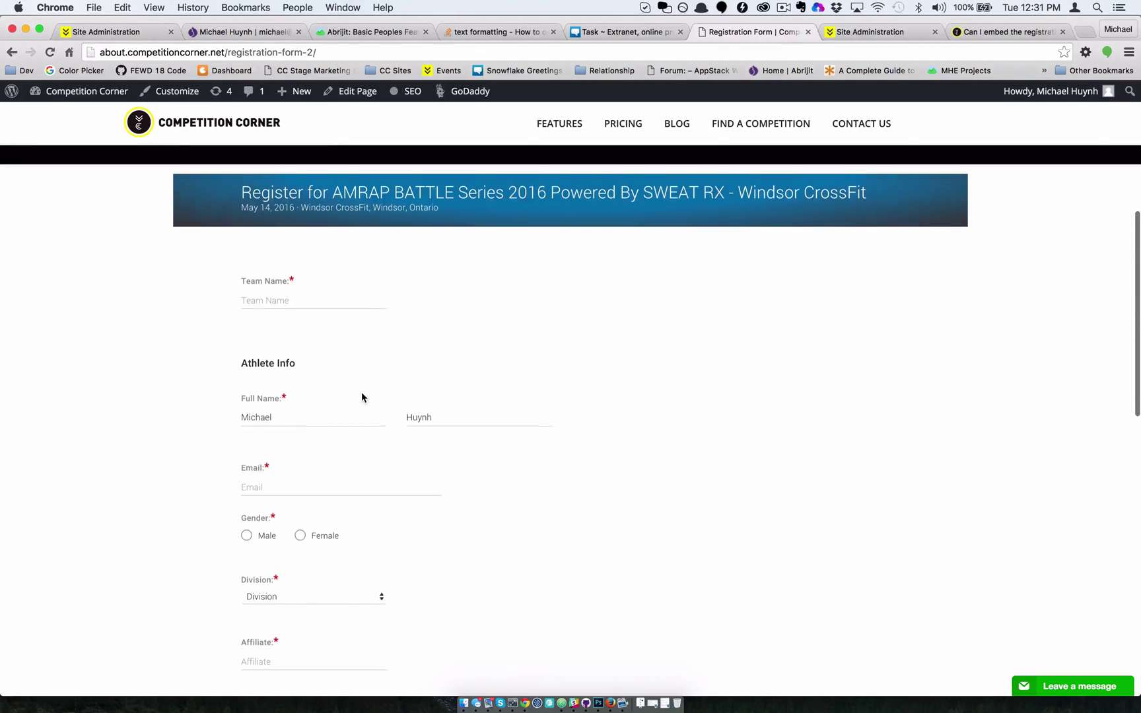
scroll(362, 396, "down", 10)
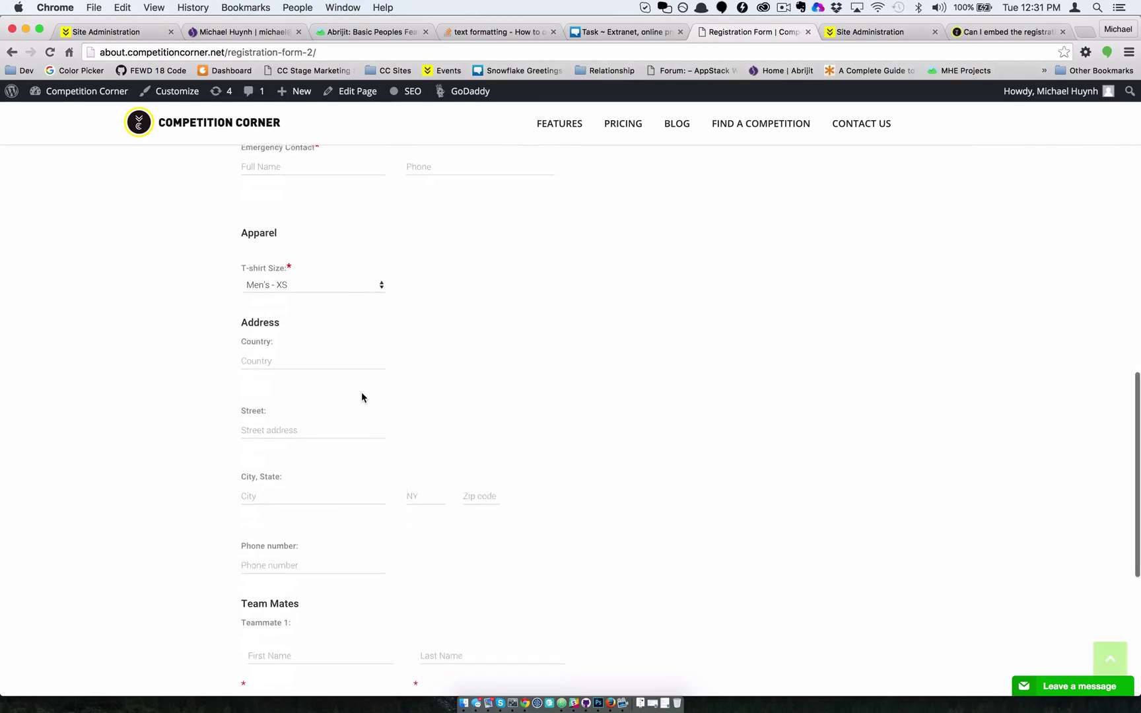
scroll(362, 395, "up", 7)
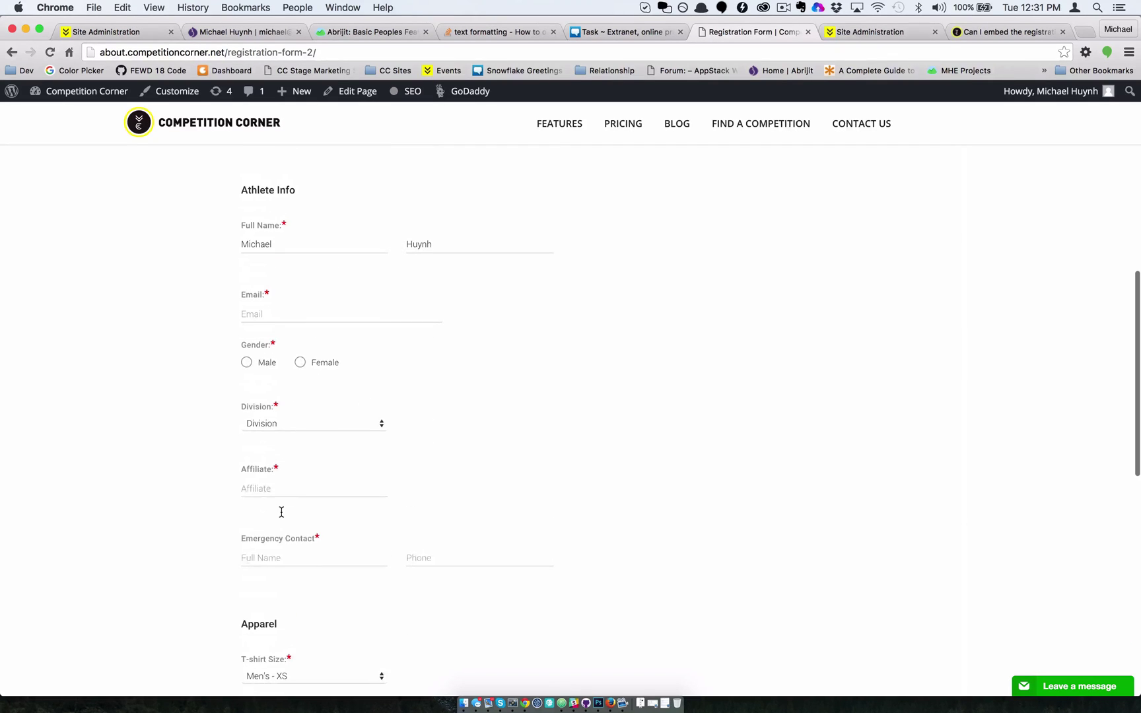
scroll(281, 512, "down", 15)
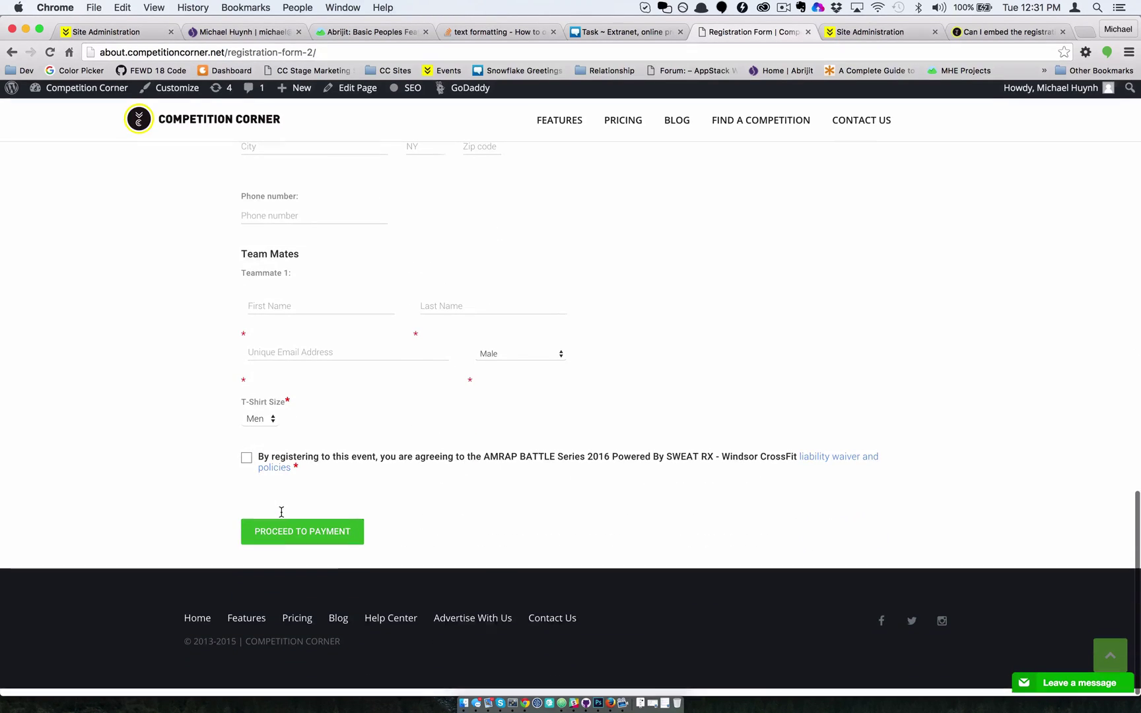
scroll(429, 357, "up", 2)
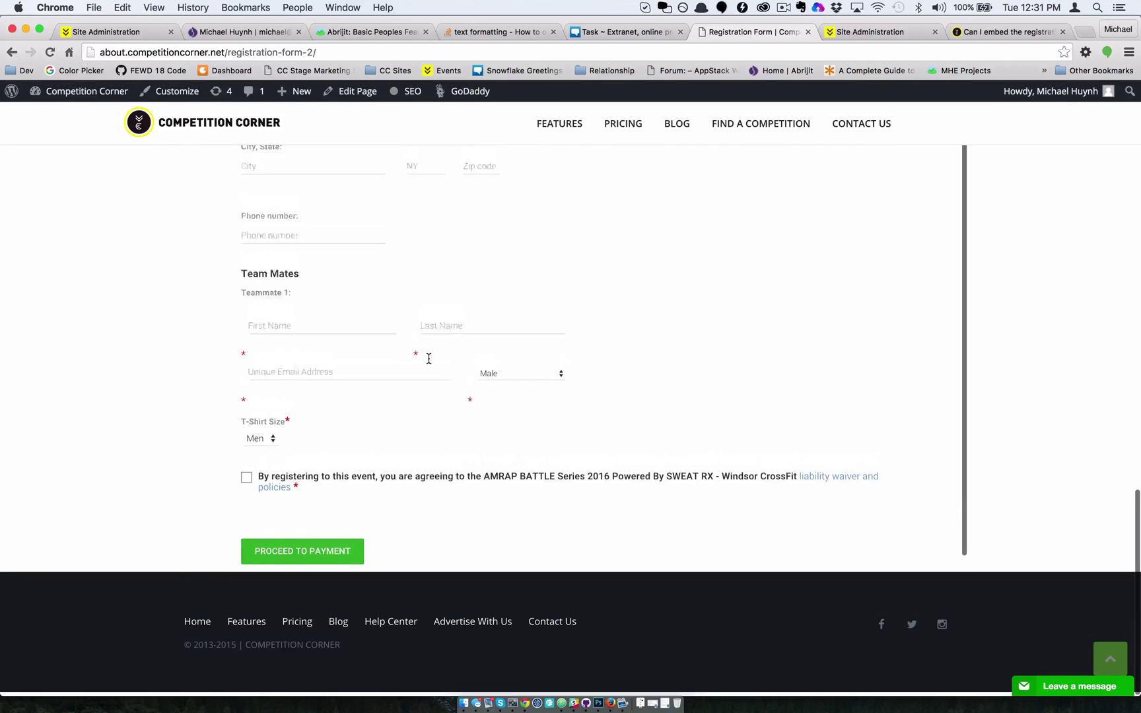
scroll(428, 359, "down", 3)
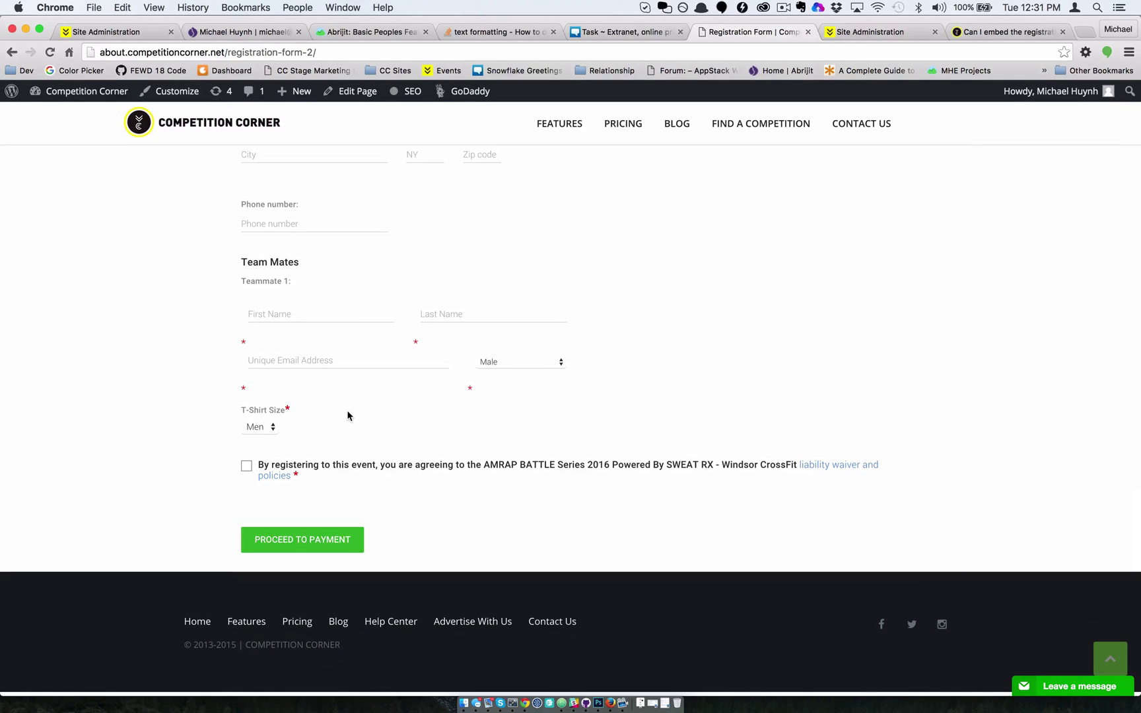
scroll(348, 415, "up", 3)
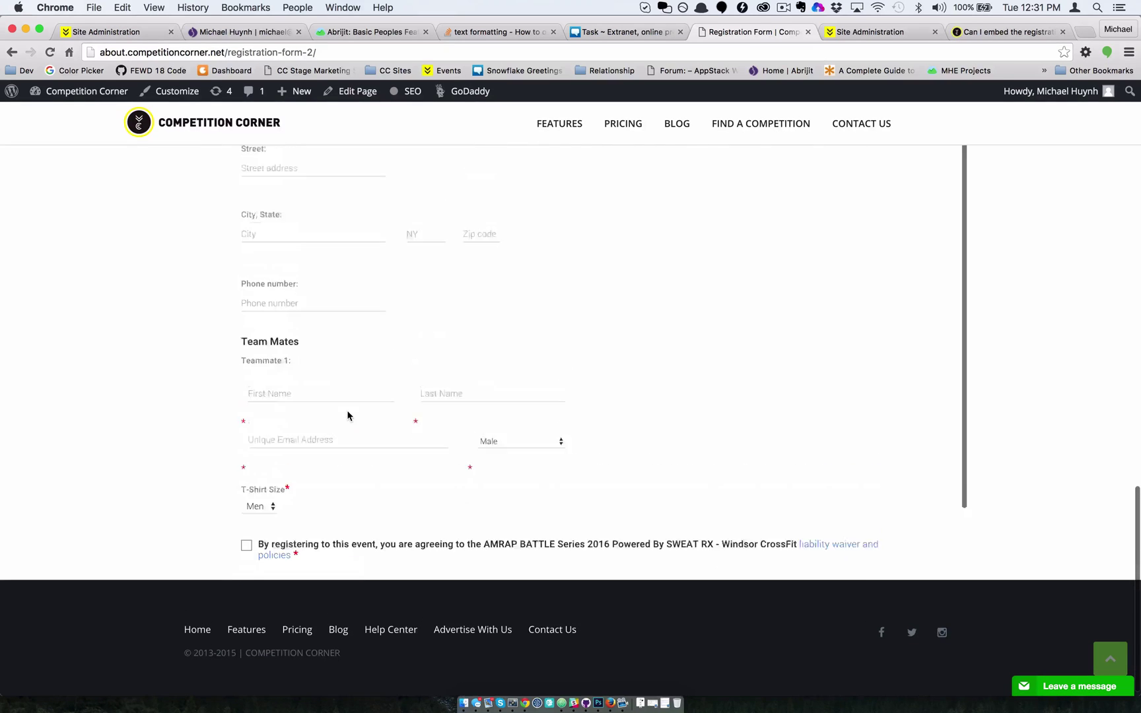
scroll(348, 416, "down", 2)
scroll(598, 222, "up", 3)
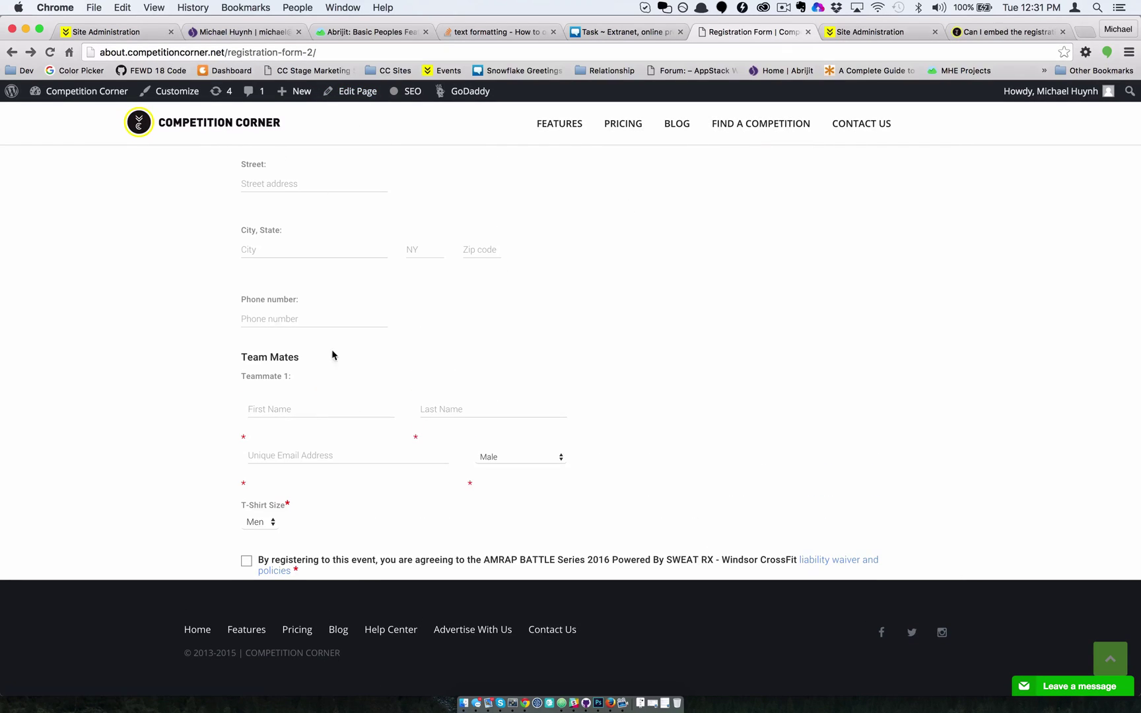
Change the iframe height from 1800px to 2000px in the Layout Builder's Content tab and update the page
left_click(353, 100)
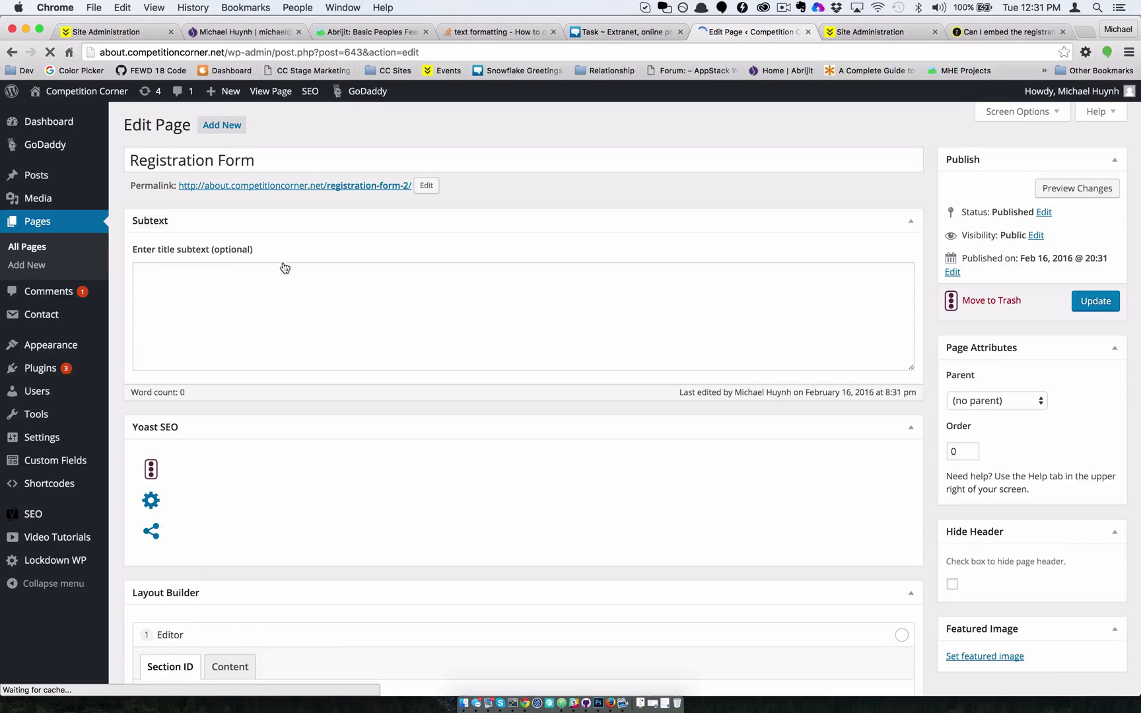
scroll(276, 438, "down", 10)
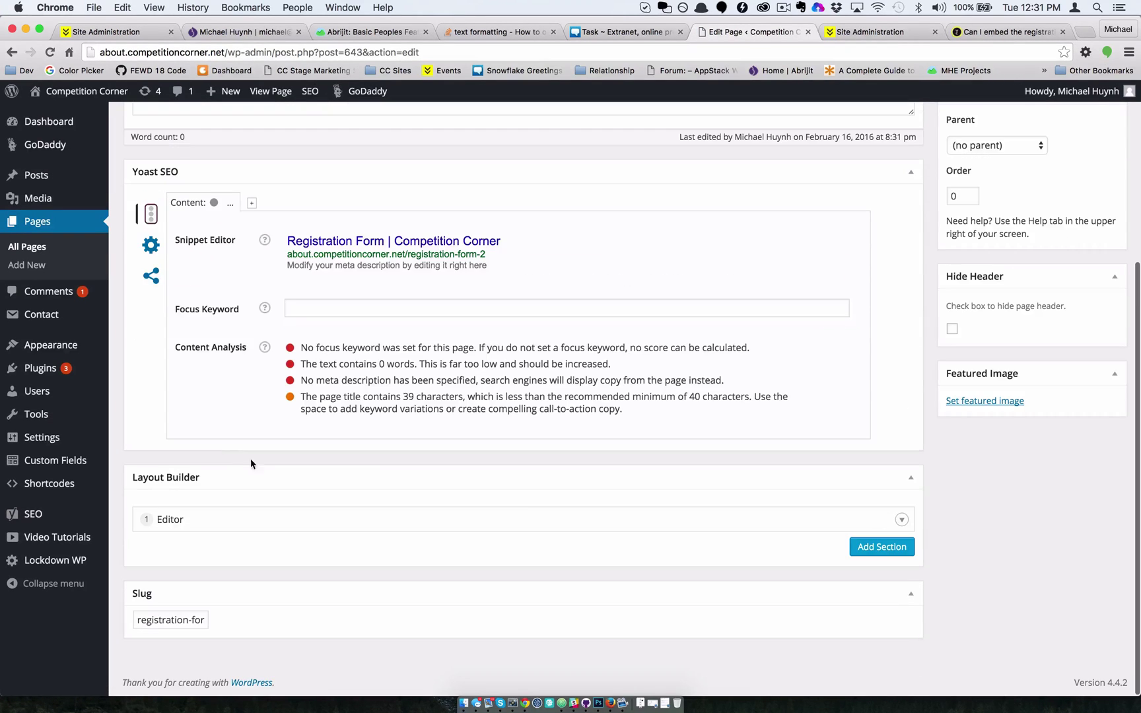
left_click(901, 520)
left_click(228, 552)
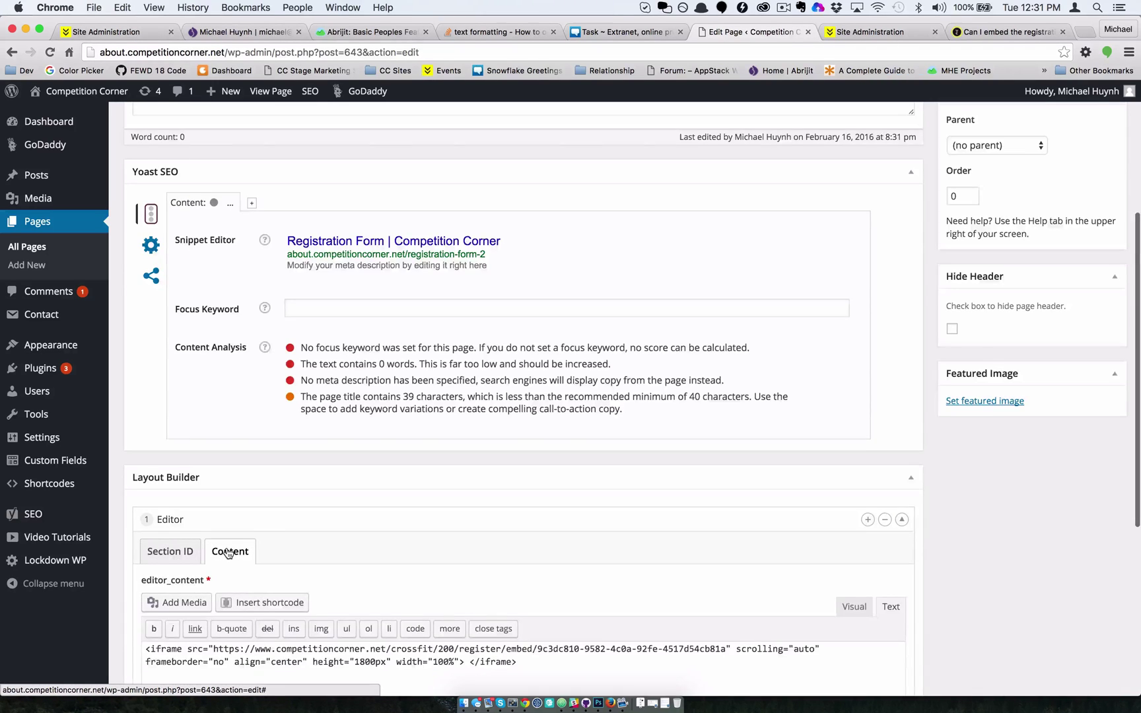
scroll(407, 521, "down", 4)
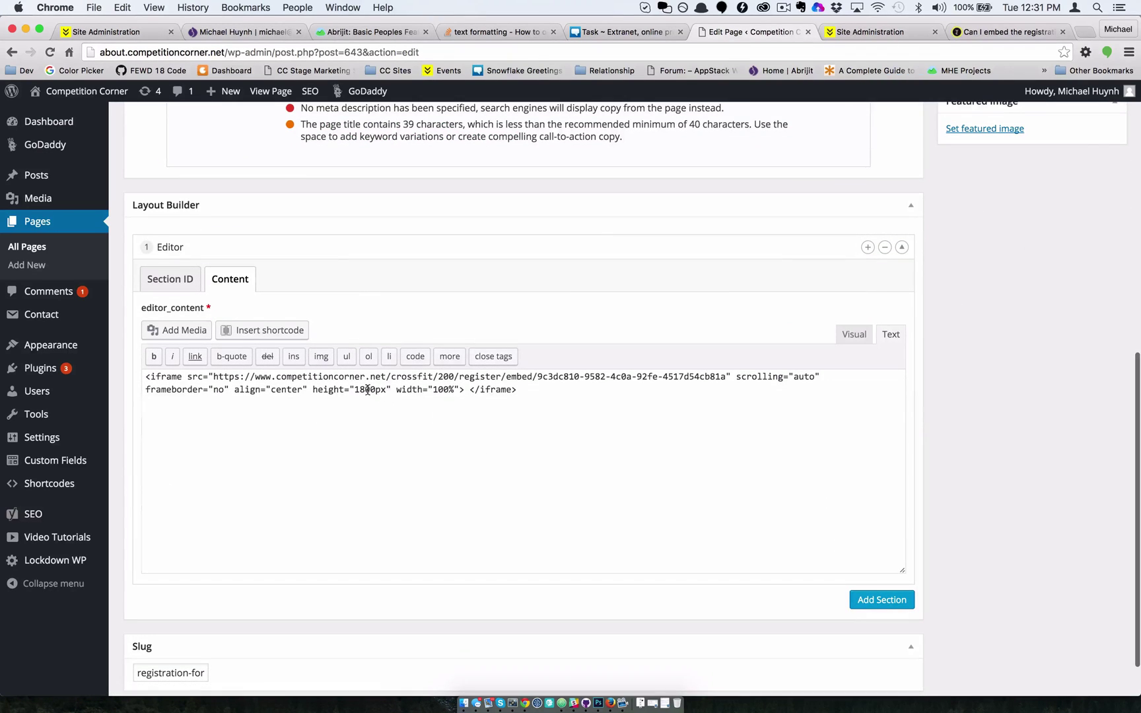
left_click(365, 389)
key("BackSpace")
key("BackSpace")
type("20")
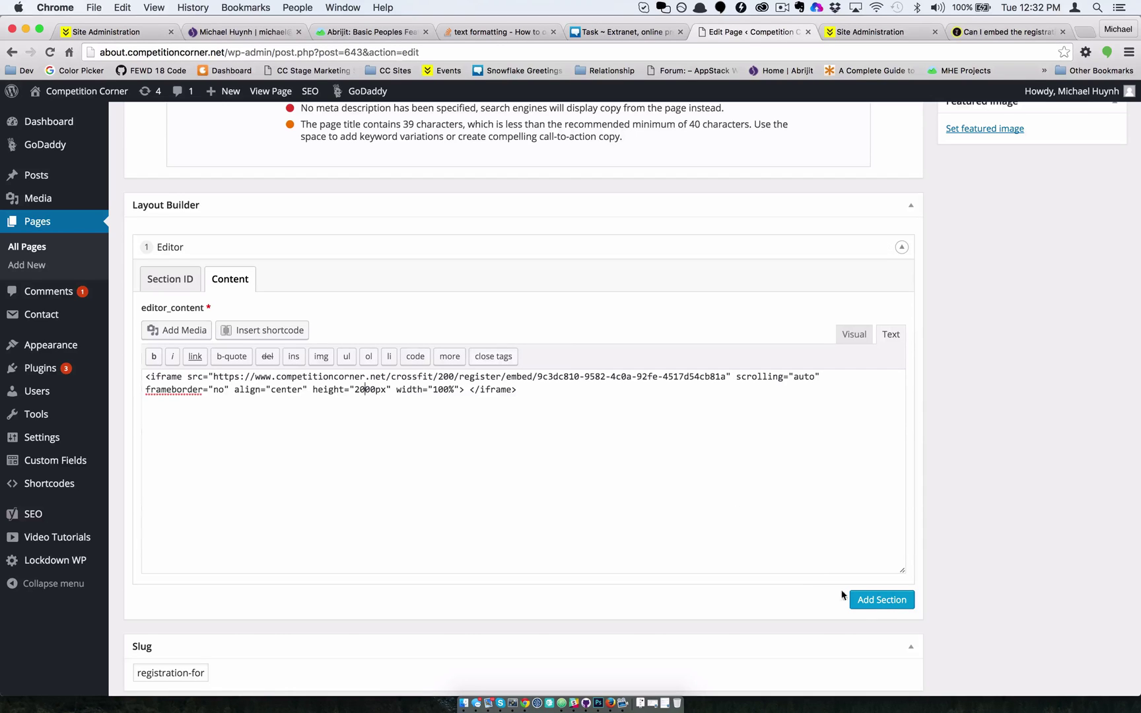
scroll(1065, 284, "up", 5)
scroll(1065, 284, "up", 3)
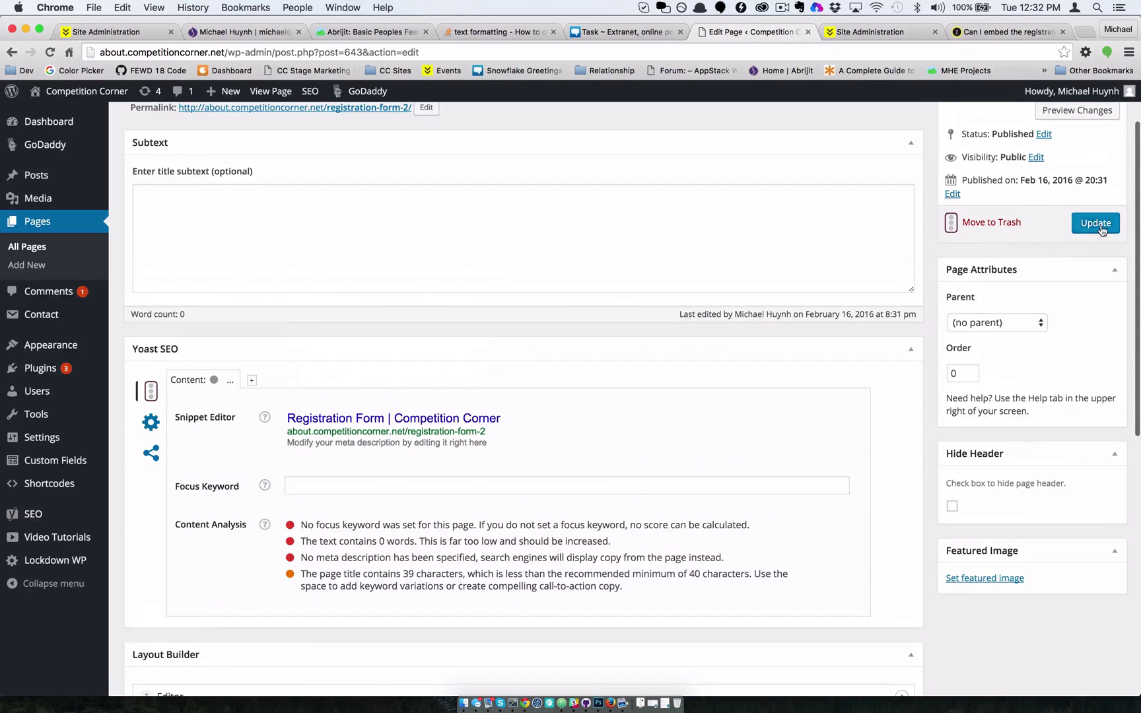
left_click(1096, 223)
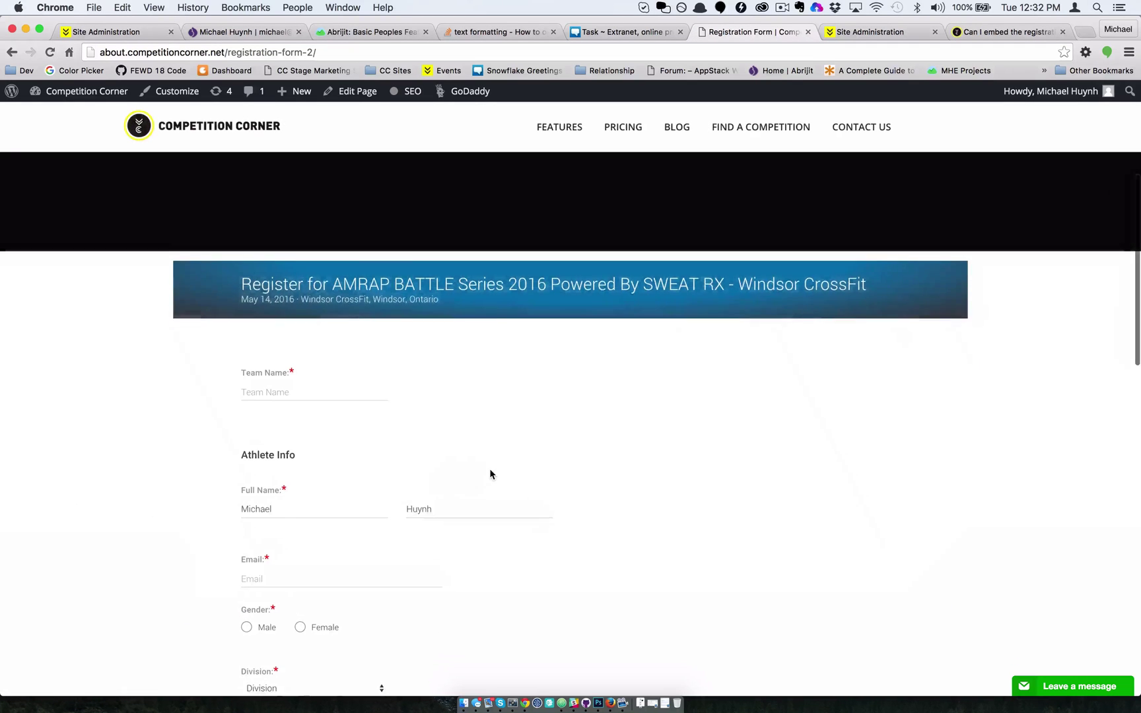
Review the live page's embedded form, then uncheck Show Header for the Embeddable Registration Form
scroll(491, 473, "down", 6)
scroll(490, 473, "down", 5)
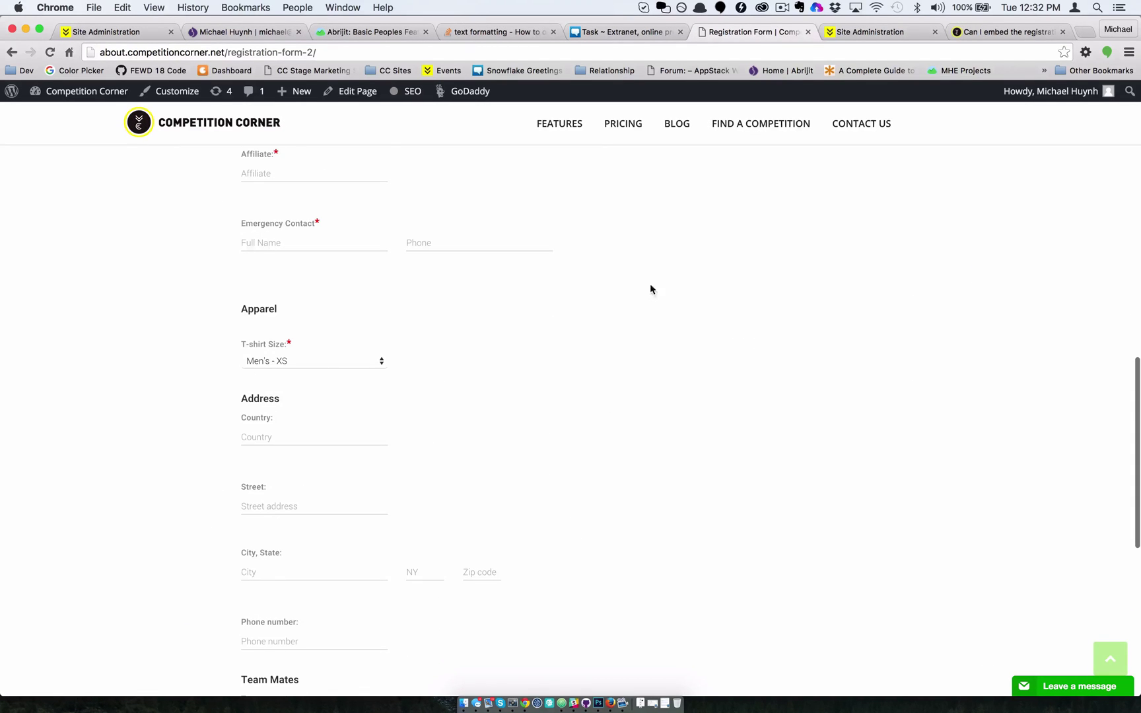
scroll(635, 413, "down", 10)
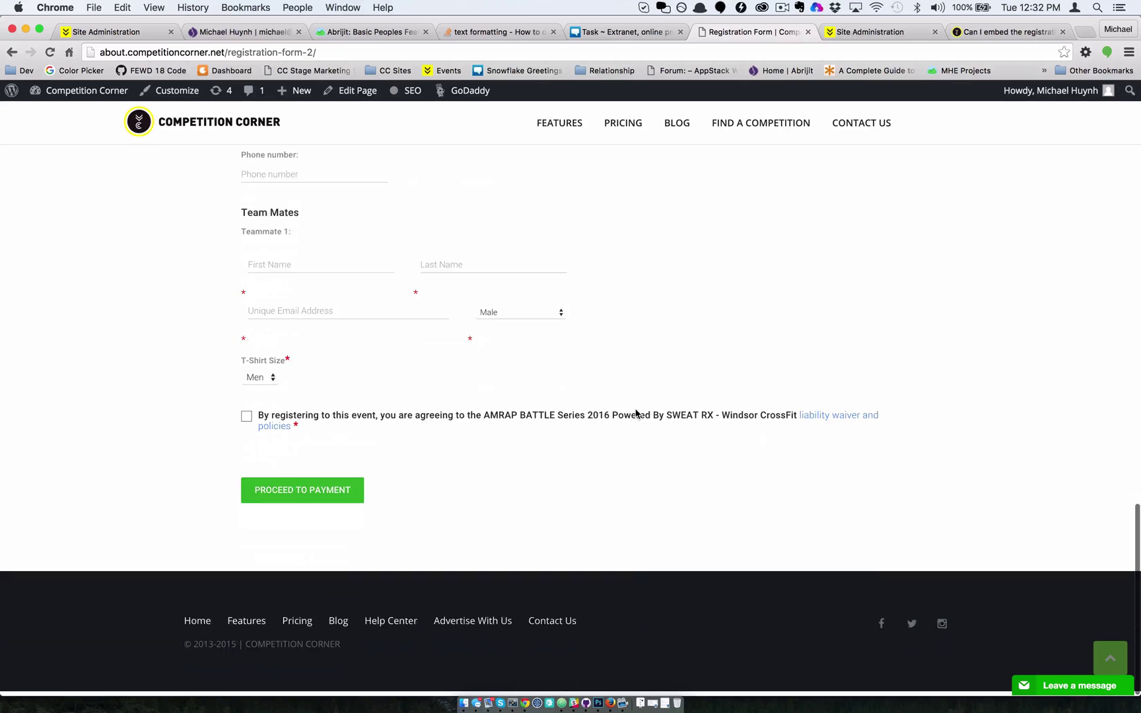
scroll(635, 414, "up", 12)
scroll(636, 413, "up", 2)
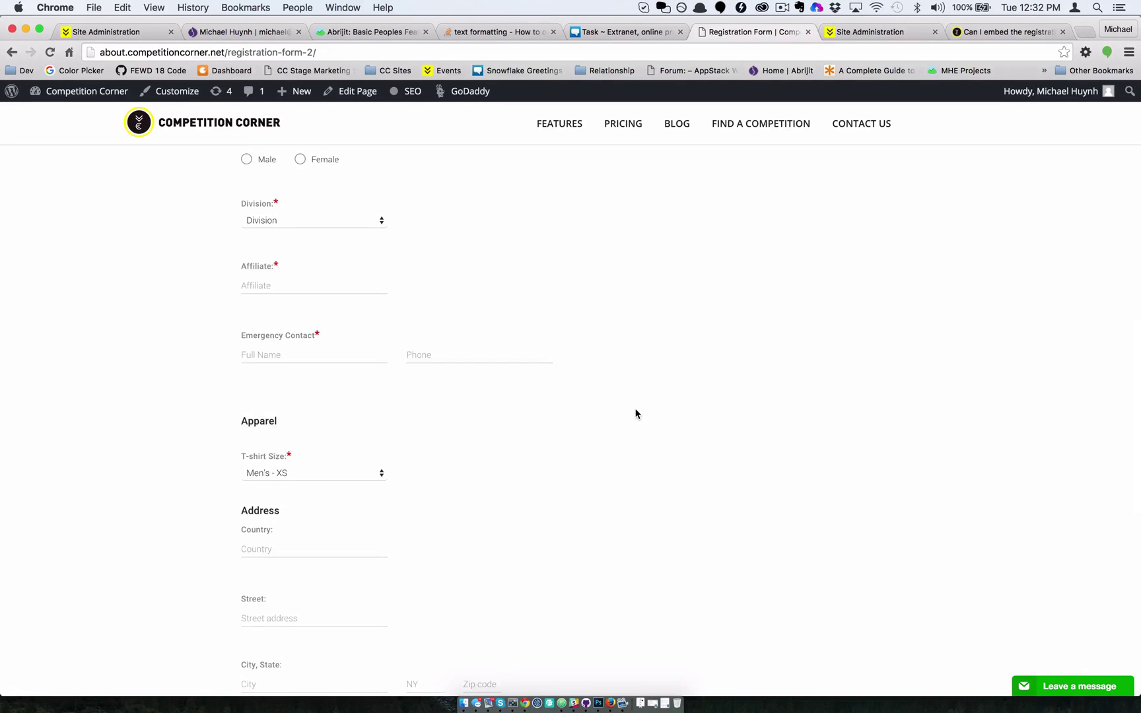
scroll(635, 413, "up", 12)
scroll(635, 414, "up", 2)
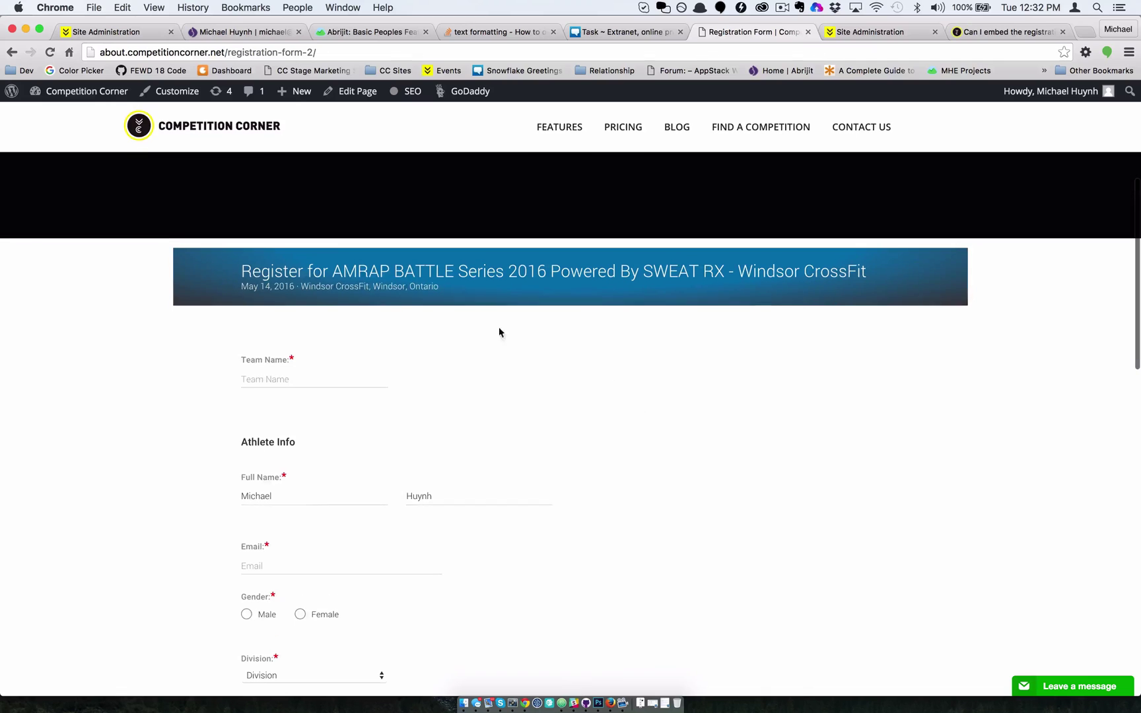
left_click_drag(272, 271, 394, 270)
left_click(396, 269)
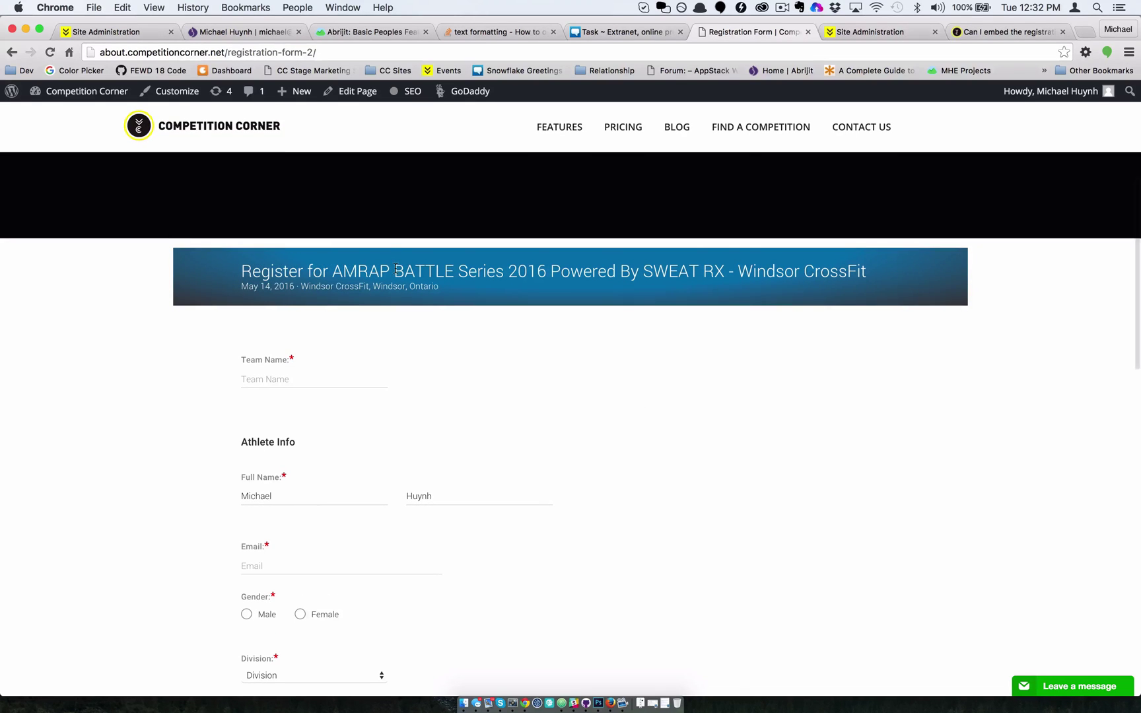
left_click(878, 32)
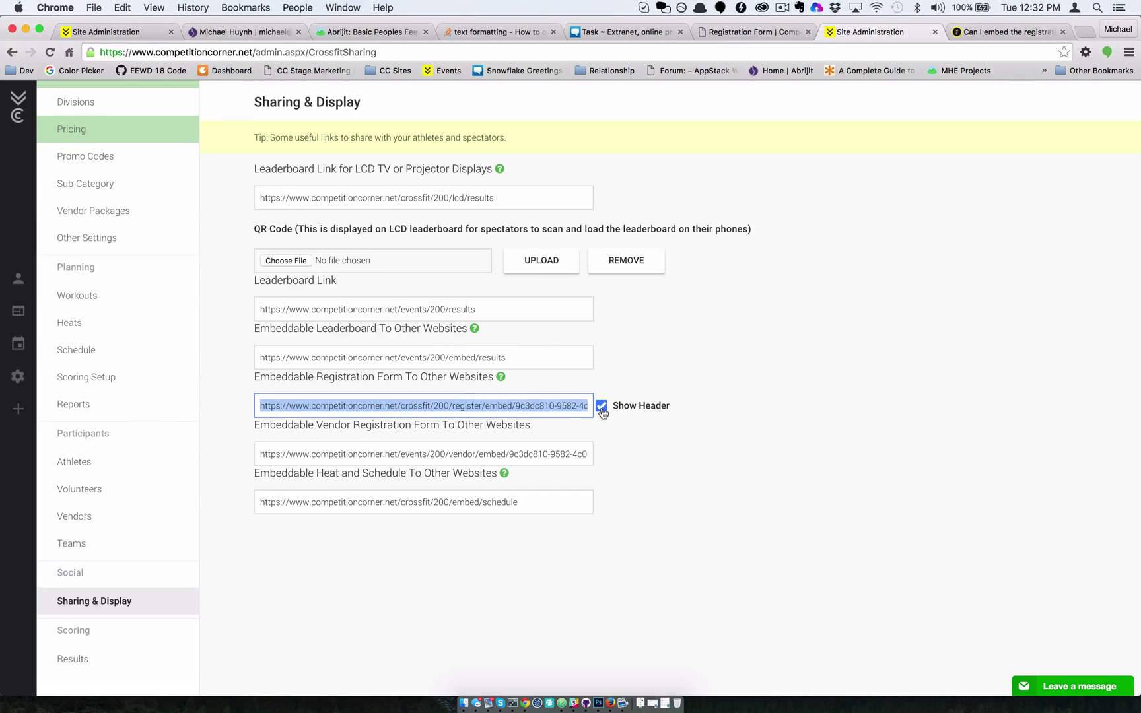
left_click(600, 406)
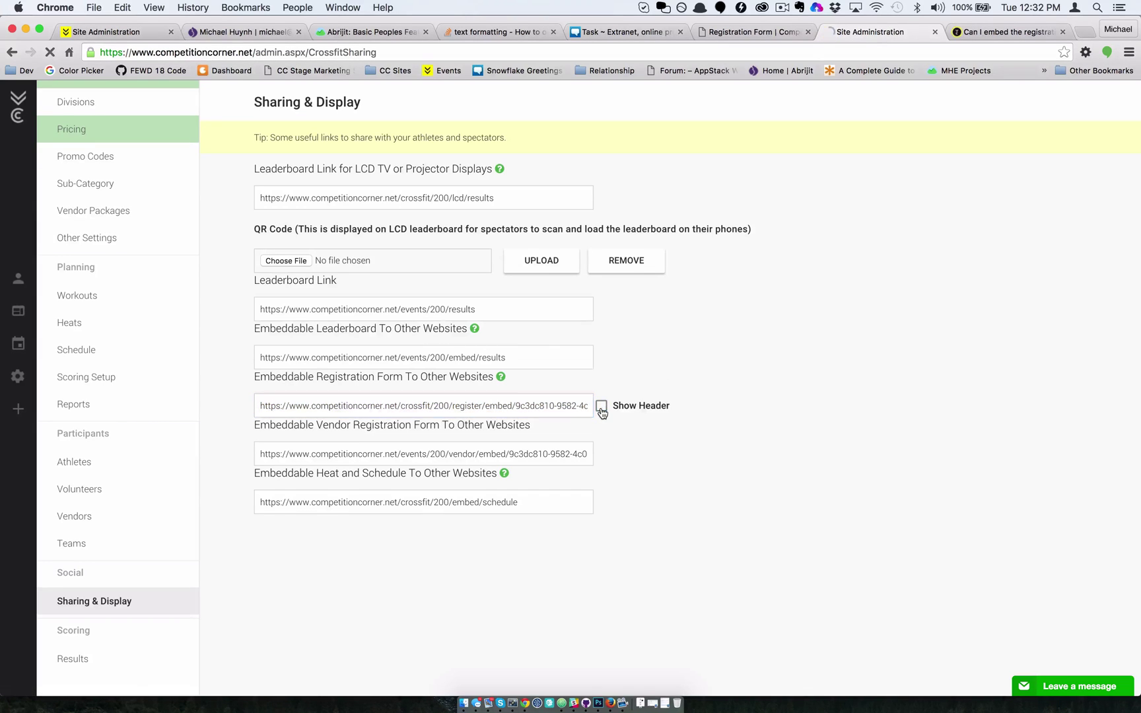
left_click(743, 35)
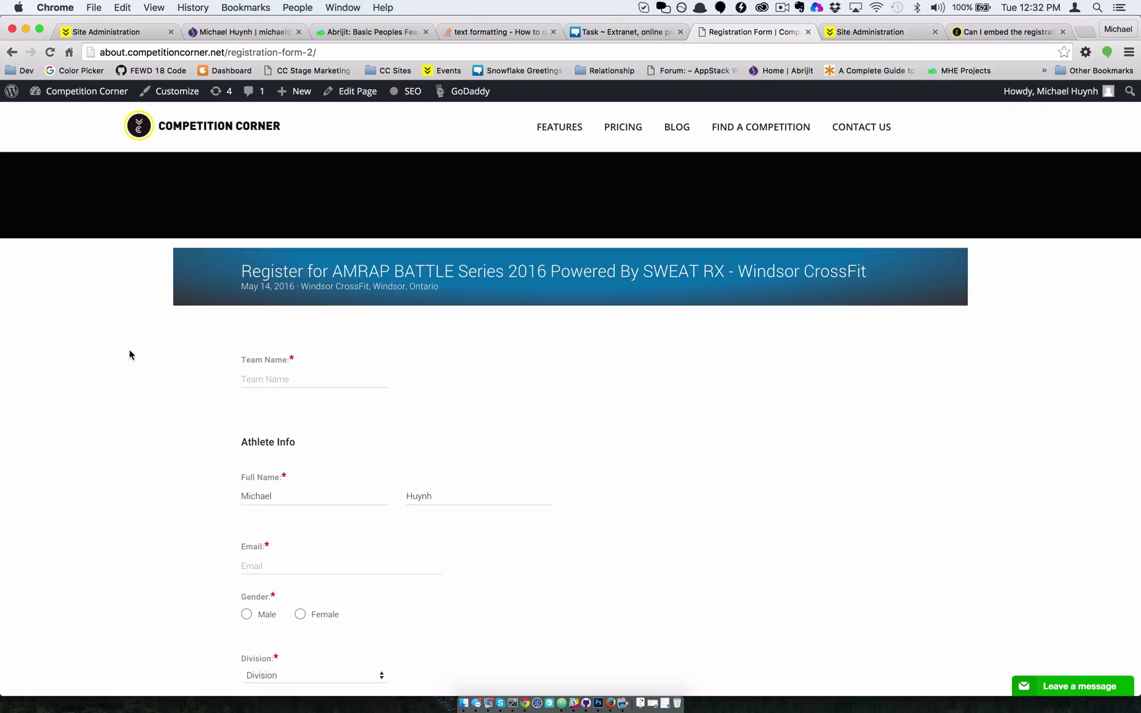
key("super+r")
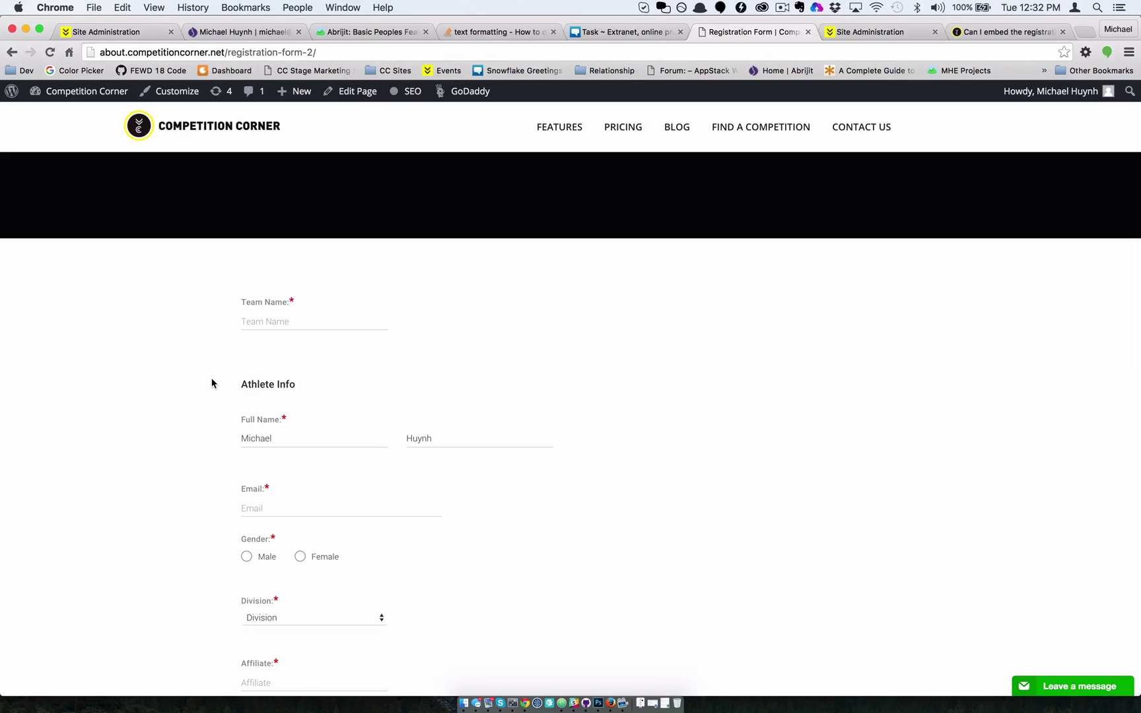
scroll(211, 383, "up", 1)
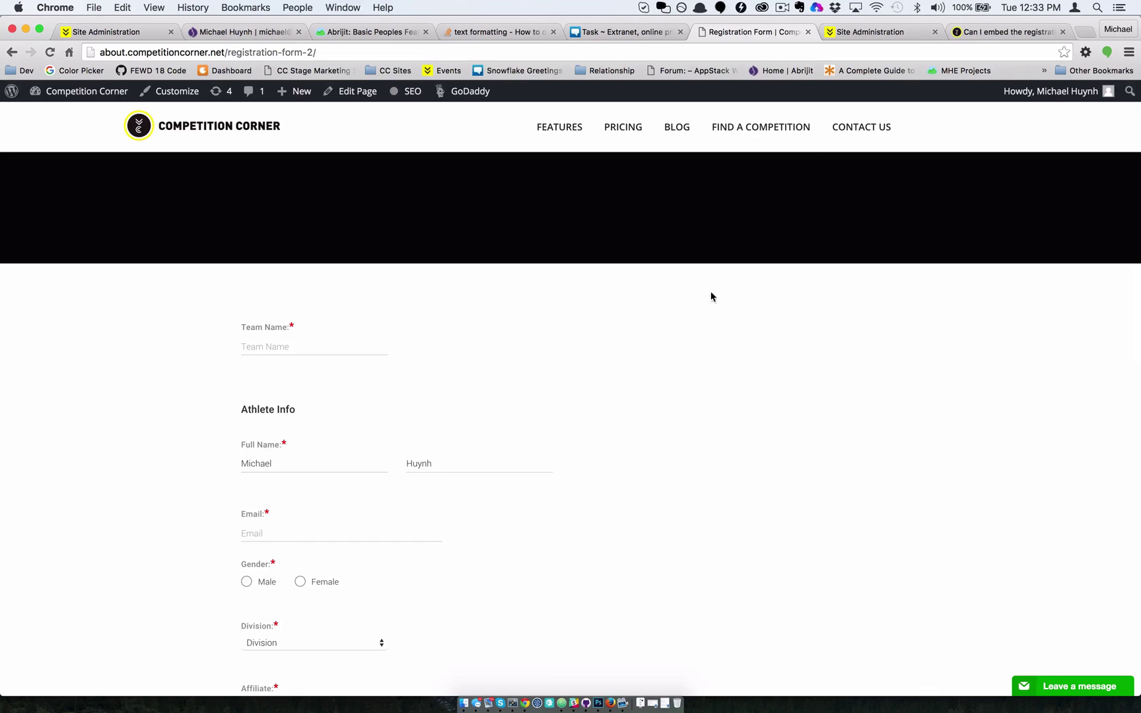
left_click(893, 34)
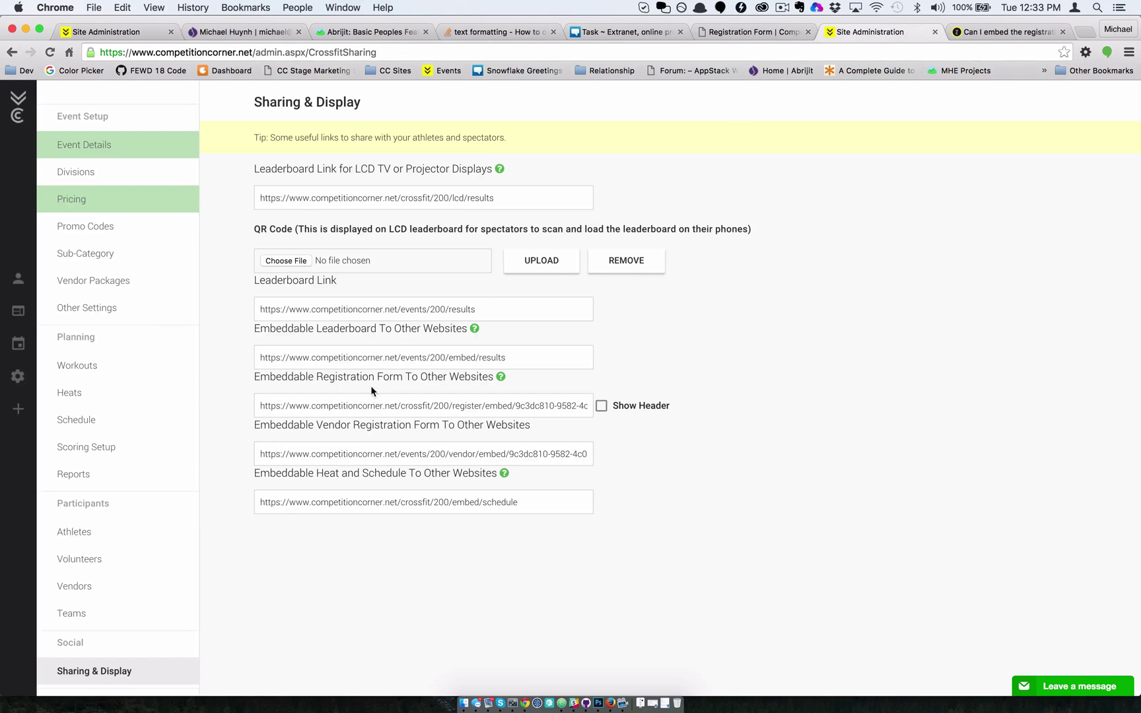